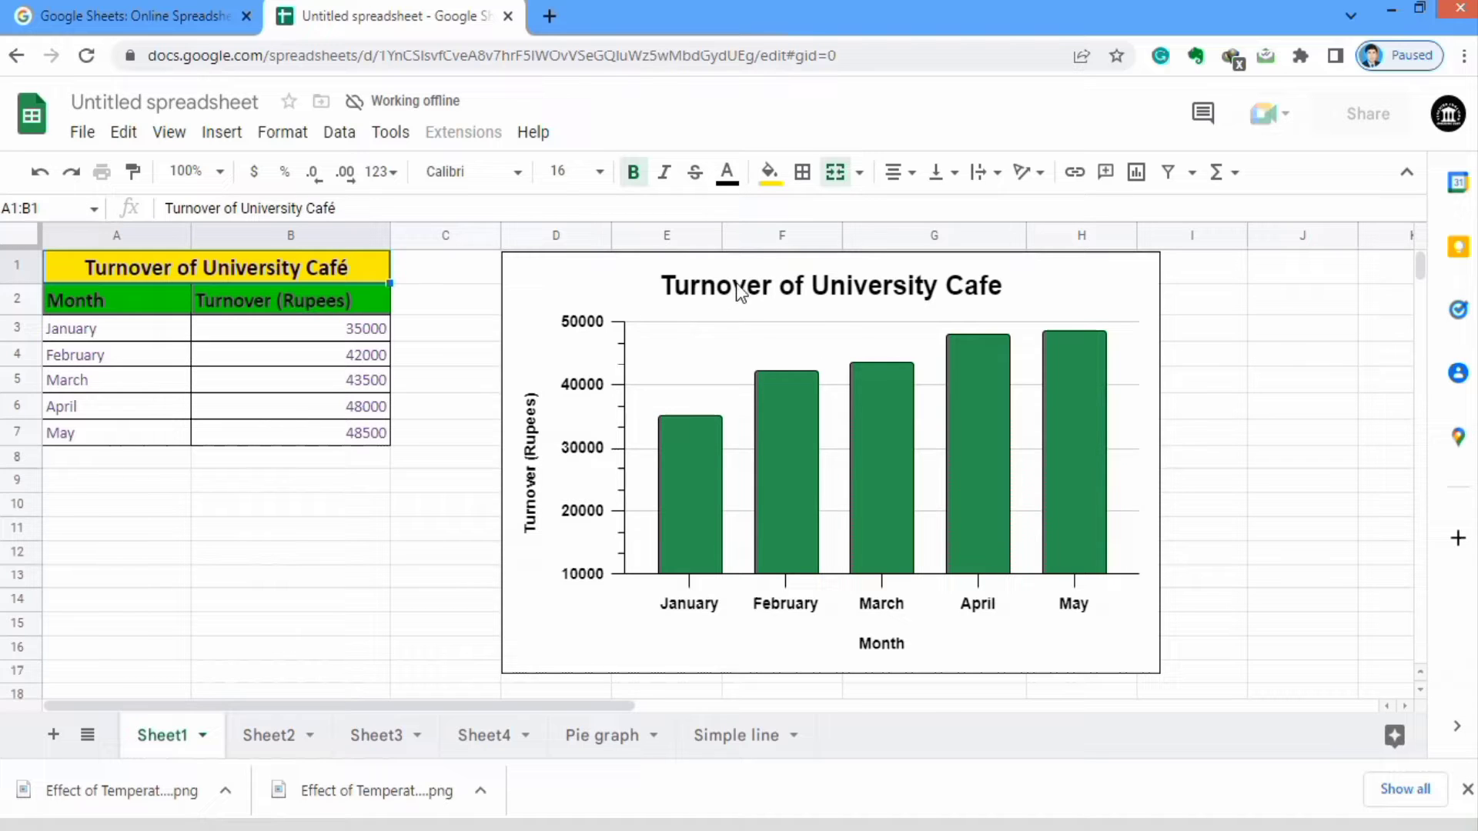
Step: Delete the existing 'Turnover of University Cafe' column chart through its options menu
{"action": "left_click", "coordinate": [1076, 295]}
{"action": "left_click", "coordinate": [1144, 274]}
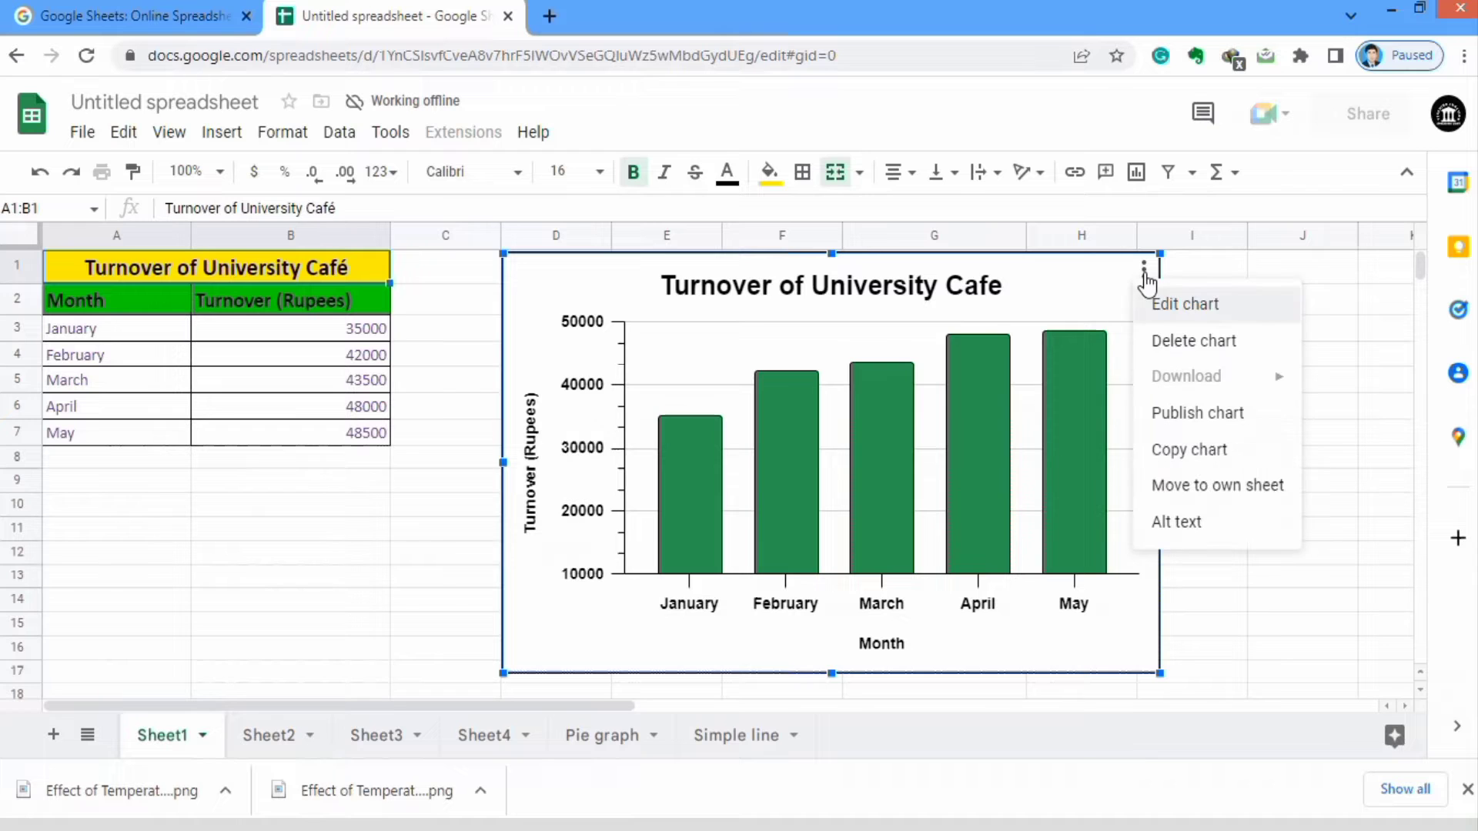
{"action": "left_click", "coordinate": [1174, 344]}
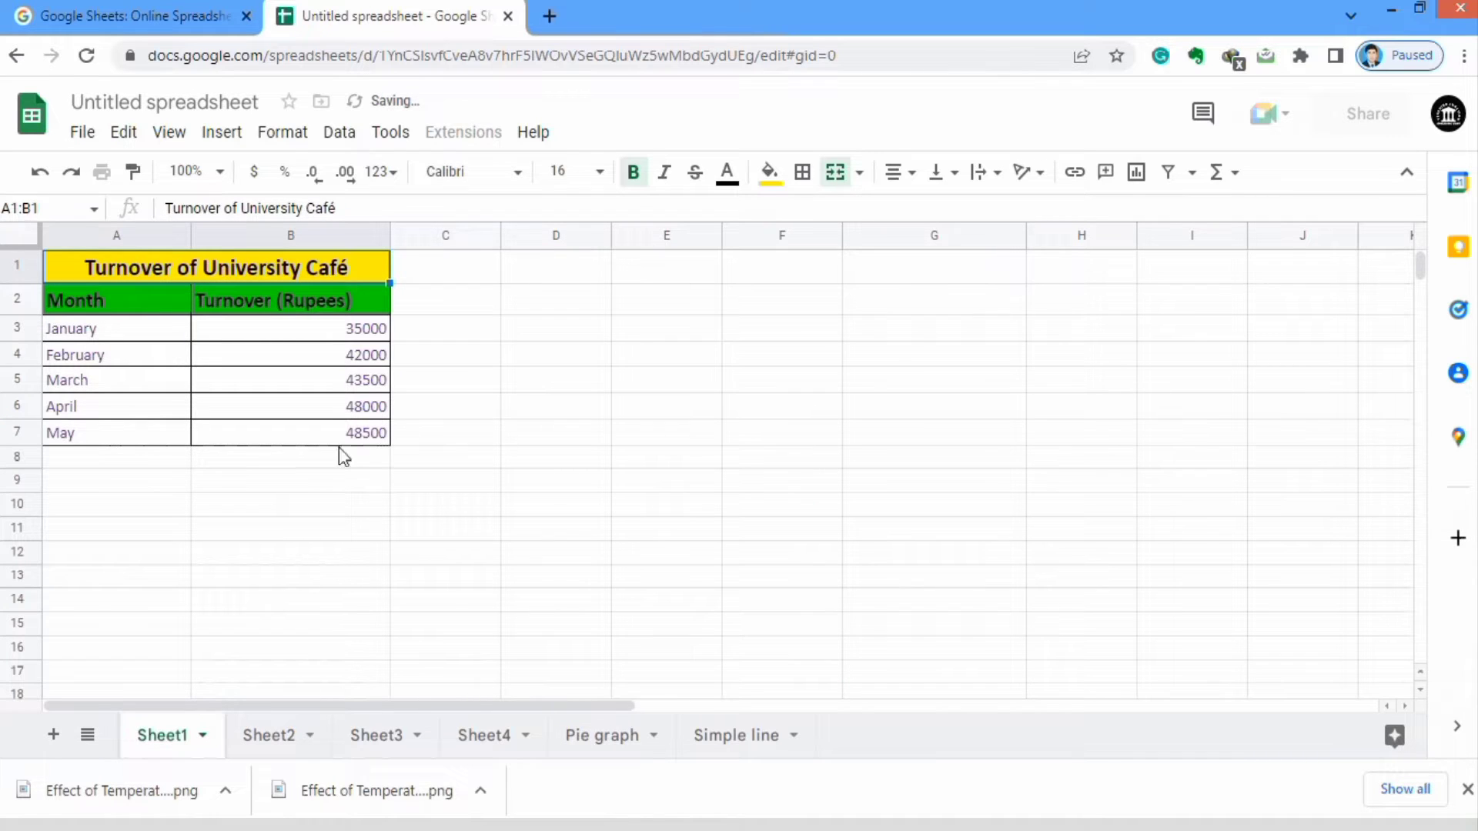
Step: Insert a column chart from the A2:B7 month and turnover data and move it right beside the table
{"action": "left_click", "coordinate": [353, 433]}
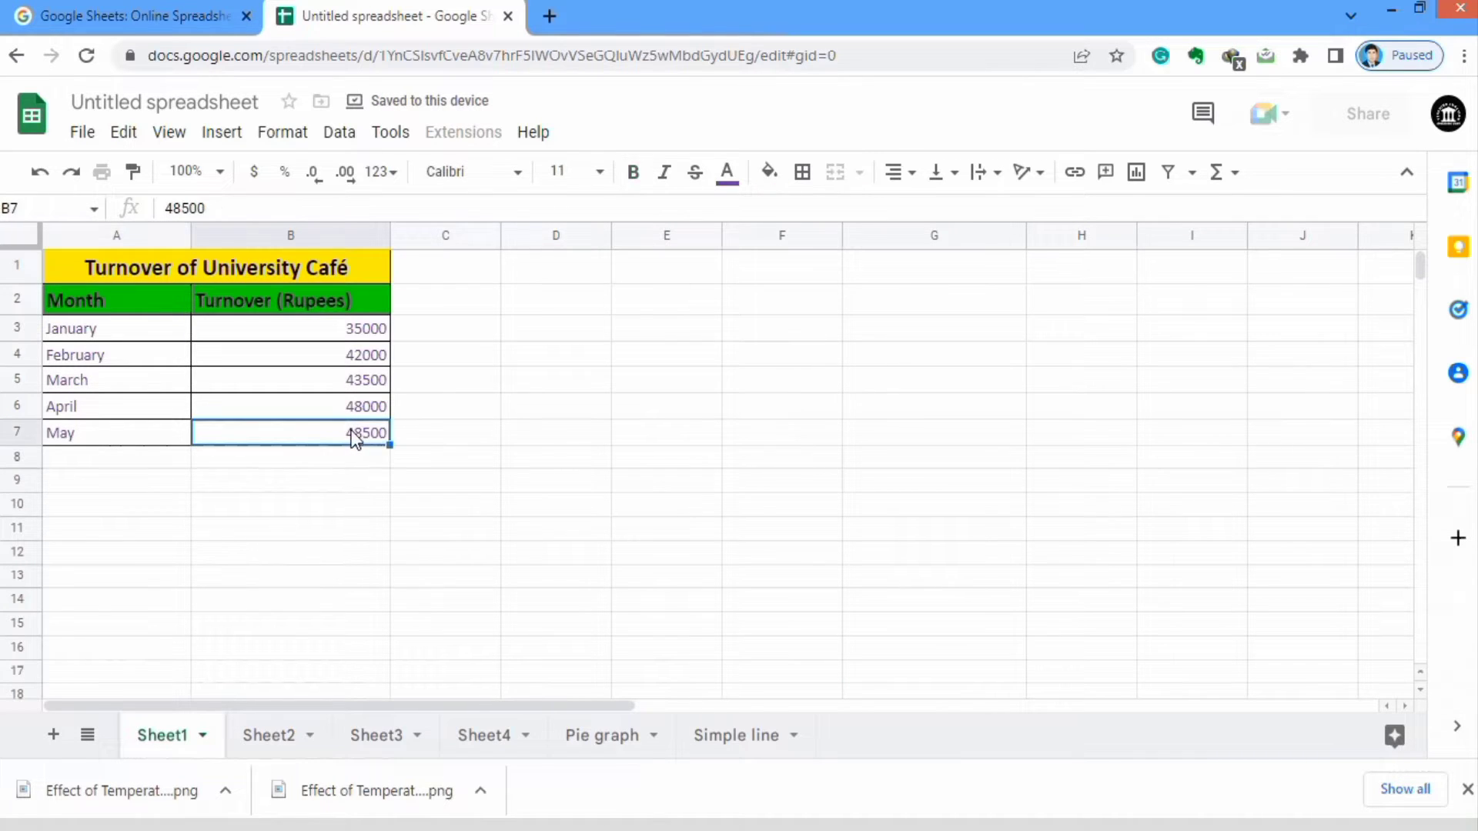
{"action": "left_click", "coordinate": [163, 332], "text": "shift"}
{"action": "left_click", "coordinate": [157, 302], "text": "shift"}
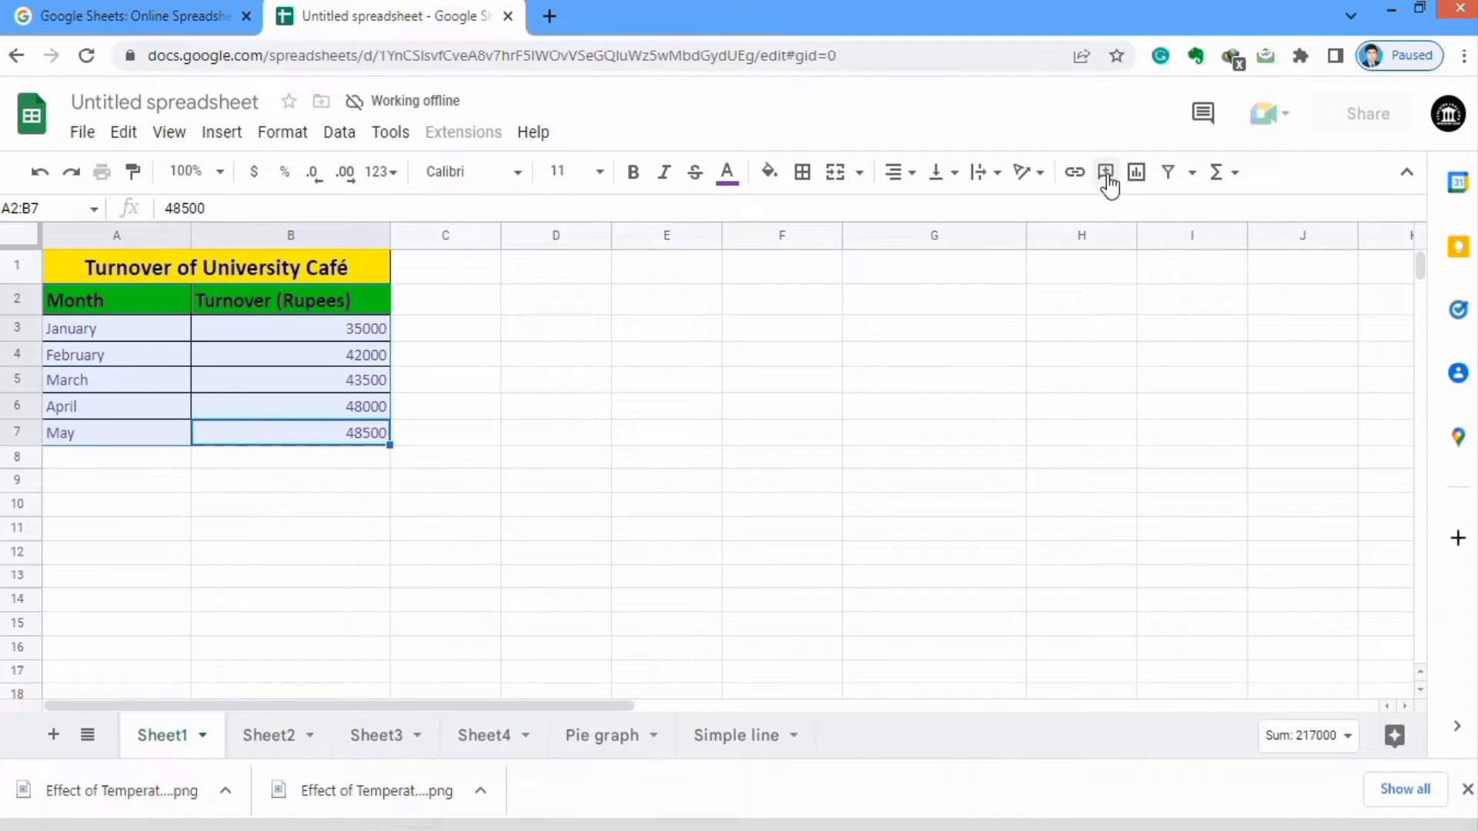
{"action": "left_click", "coordinate": [1137, 179]}
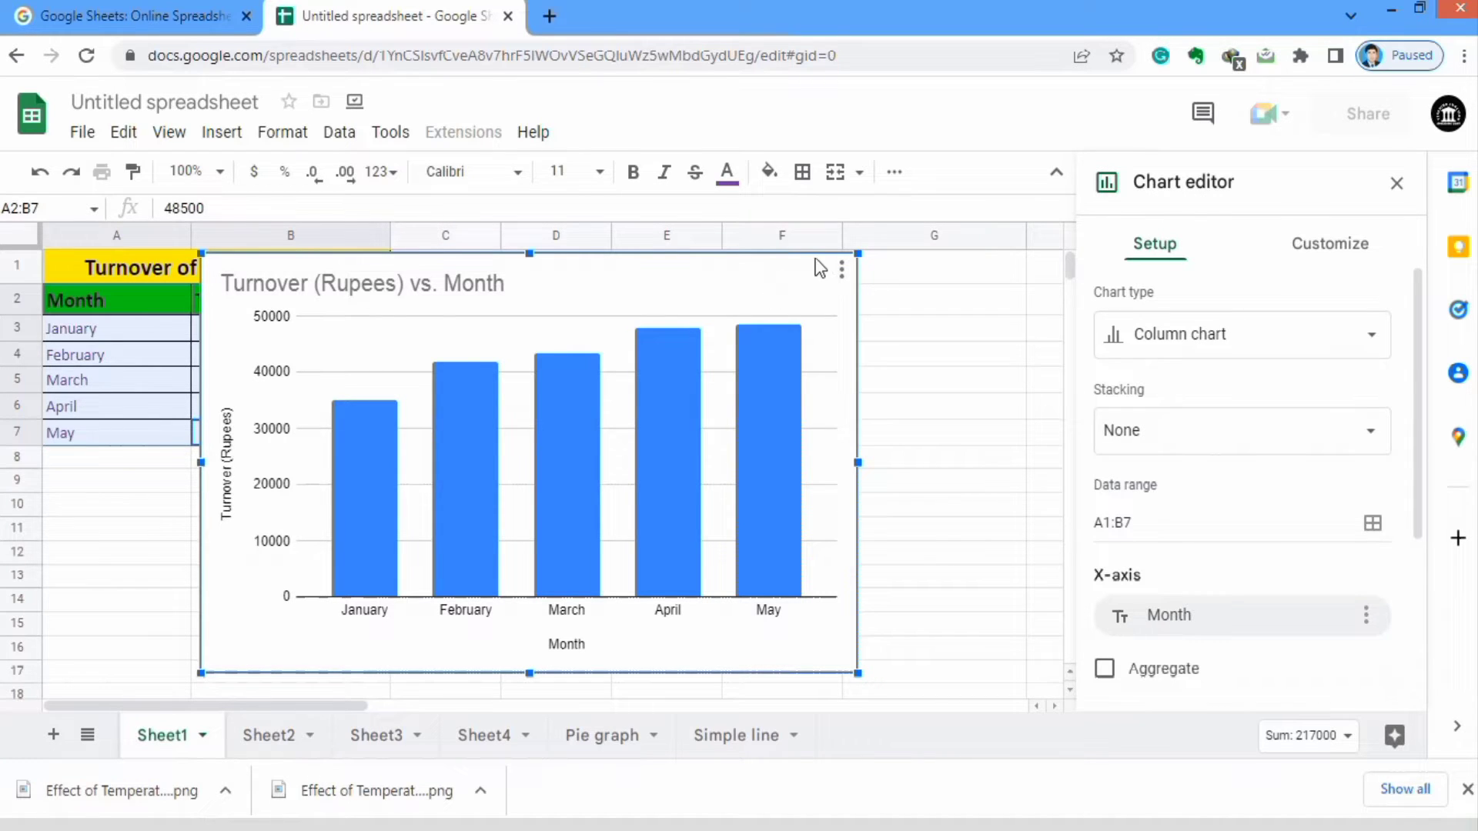
{"action": "left_click_drag", "start_coordinate": [845, 297], "coordinate": [1028, 306]}
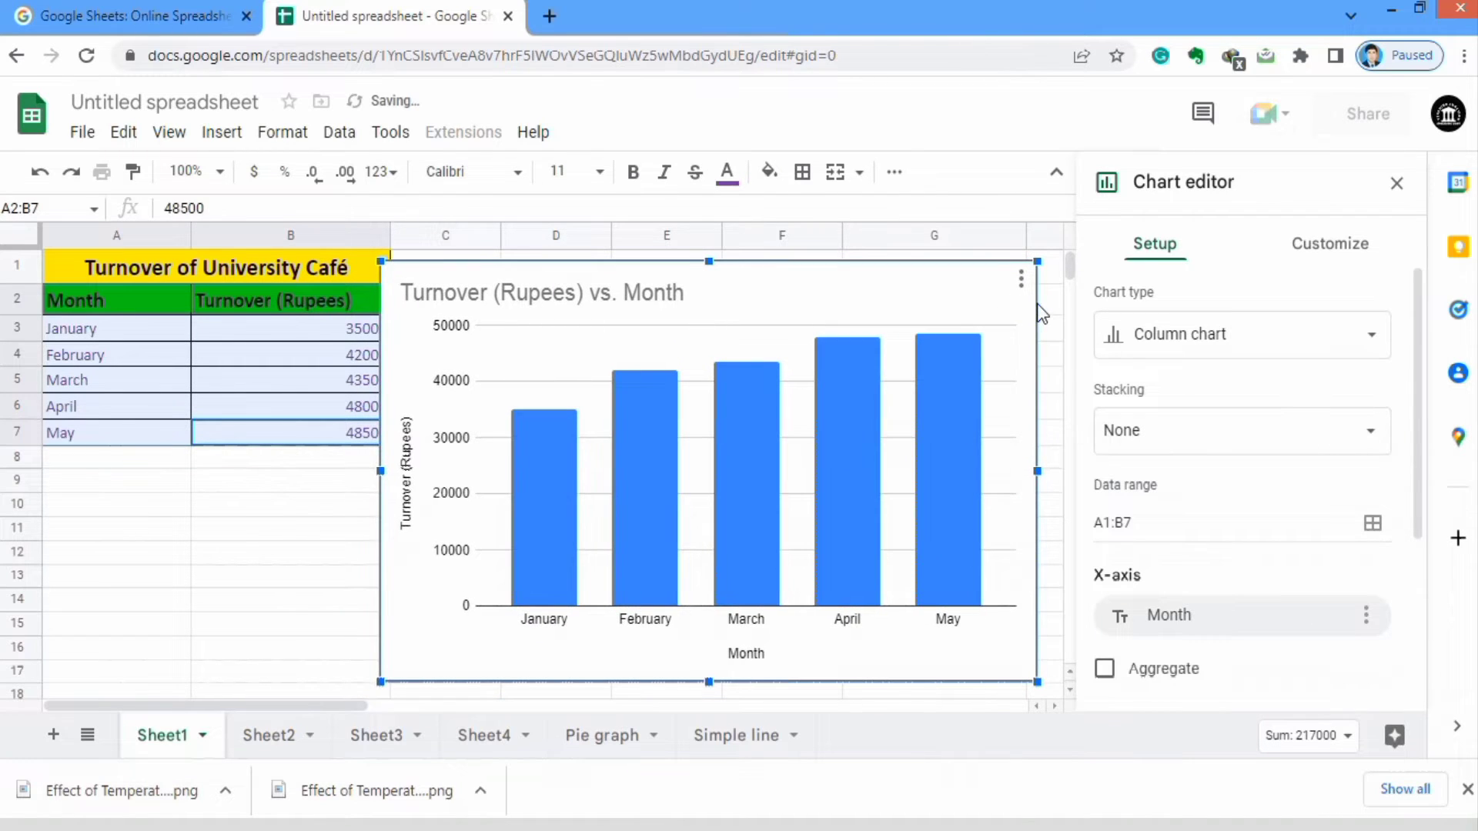
{"action": "left_click", "coordinate": [1398, 184]}
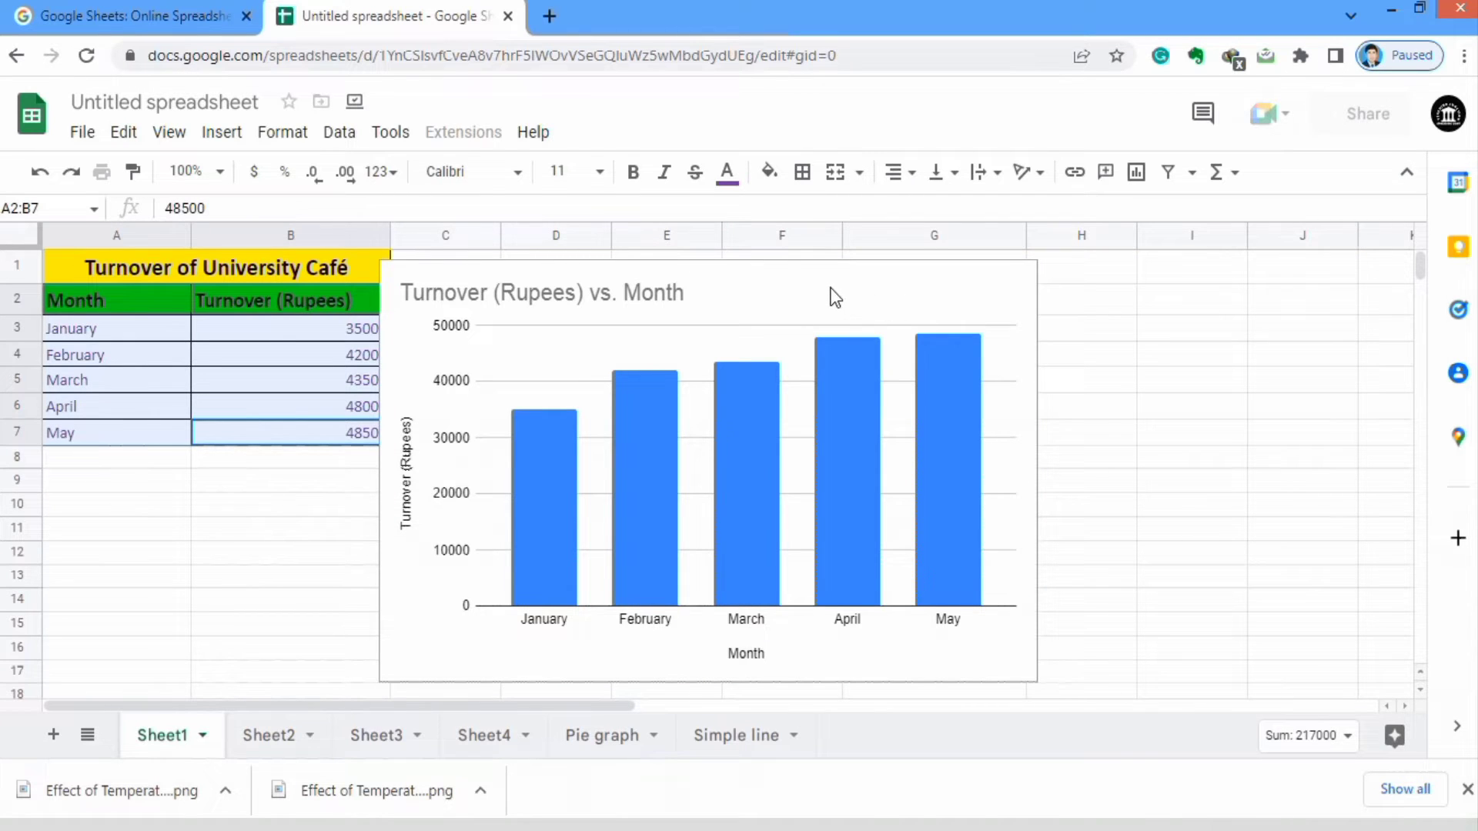
{"action": "left_click", "coordinate": [995, 306]}
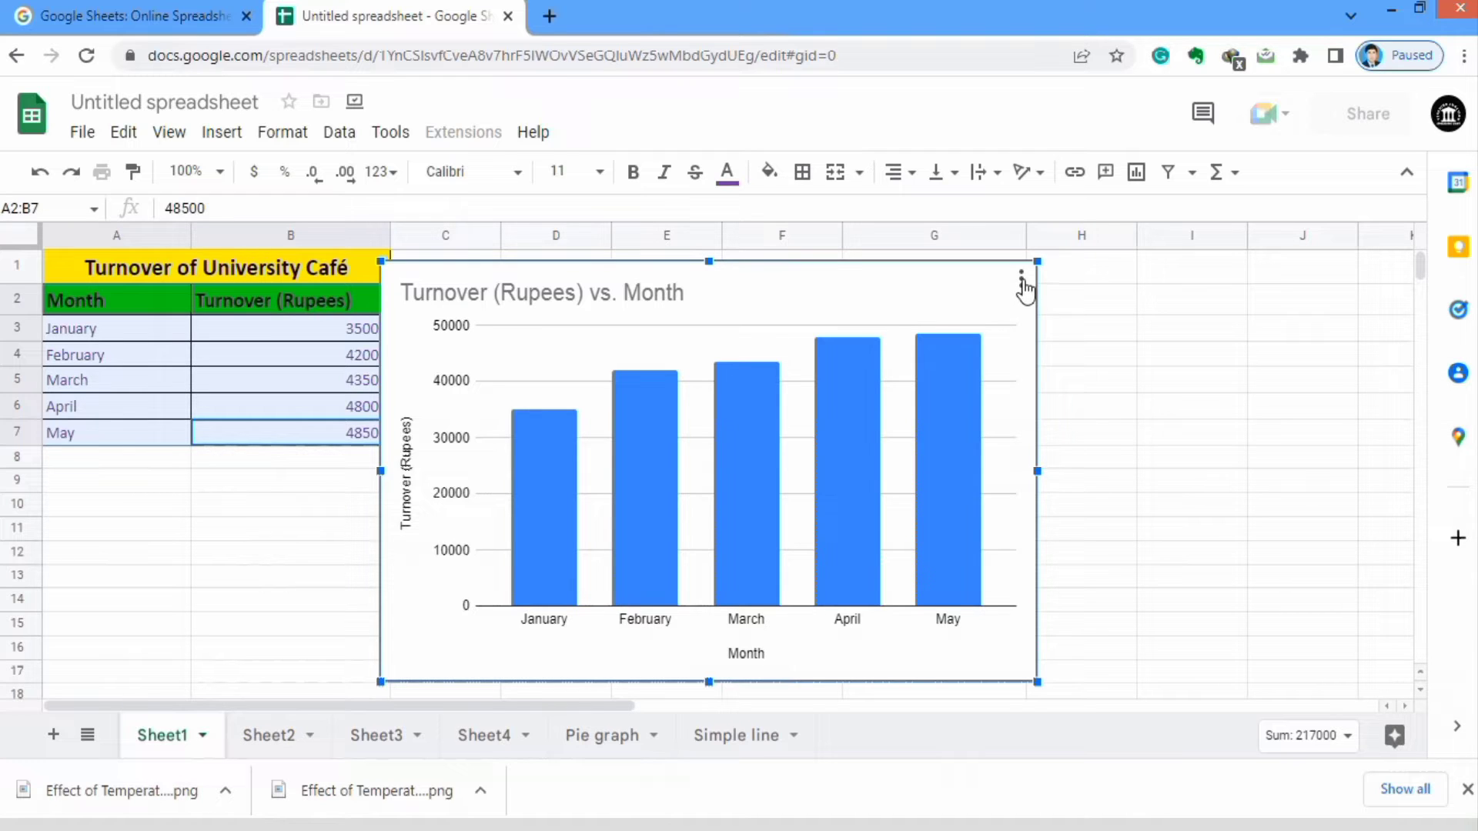
{"action": "left_click", "coordinate": [1023, 281]}
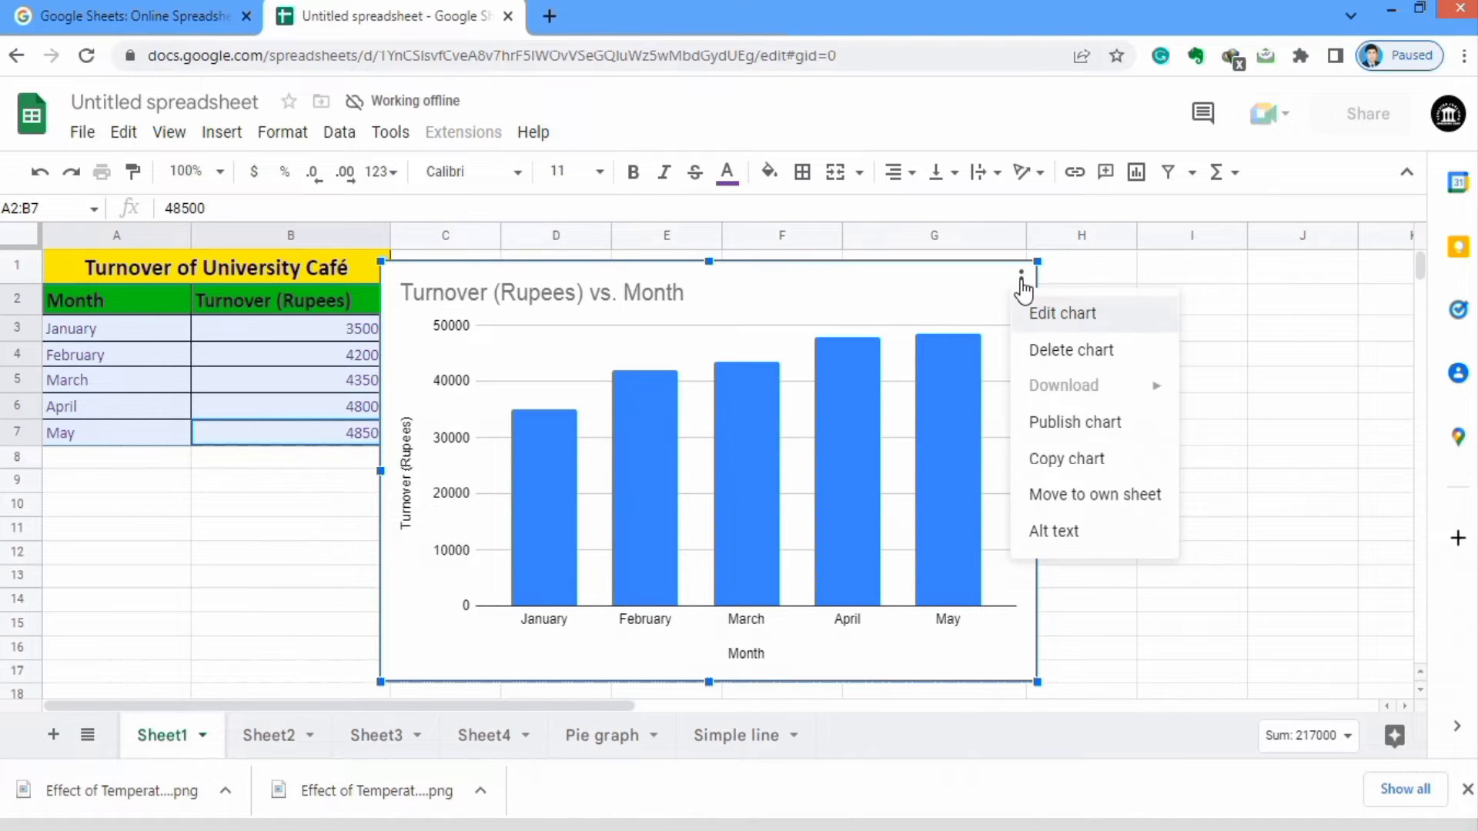
{"action": "left_click", "coordinate": [1056, 317]}
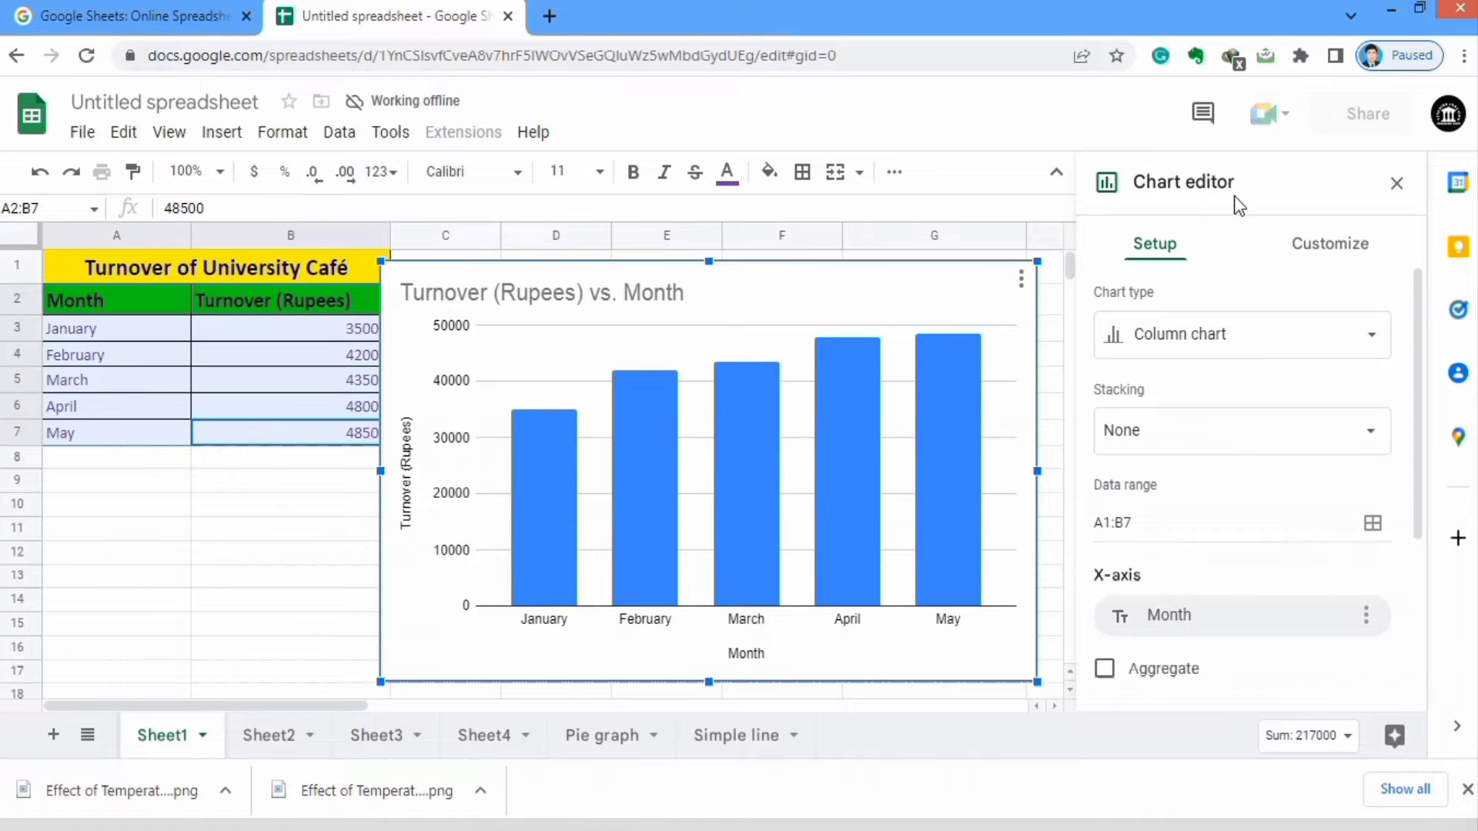
Step: Open Customize > Chart & axis titles with Chart title selected for editing
{"action": "left_click", "coordinate": [1324, 249]}
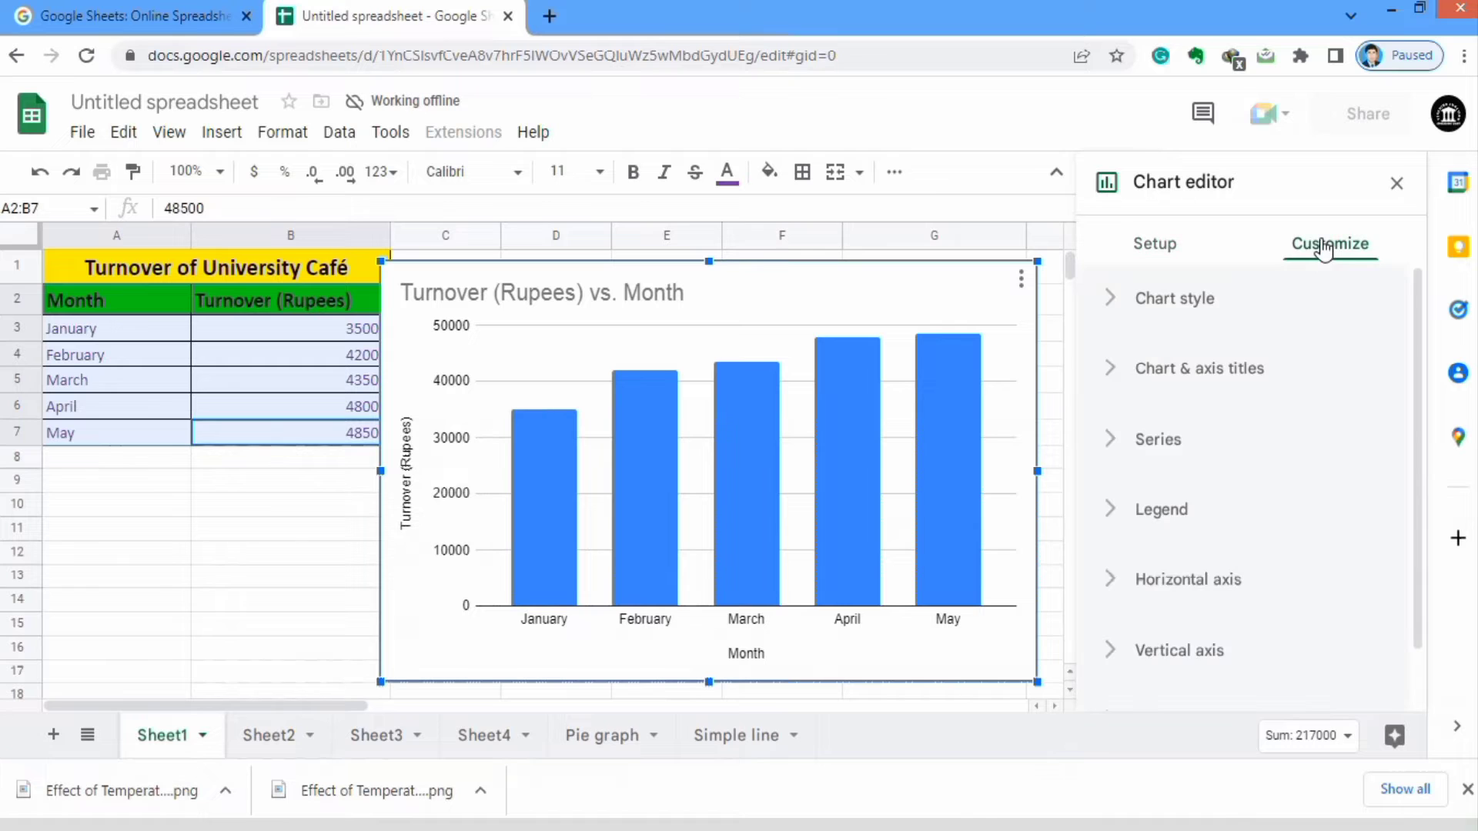
{"action": "left_click", "coordinate": [1225, 378]}
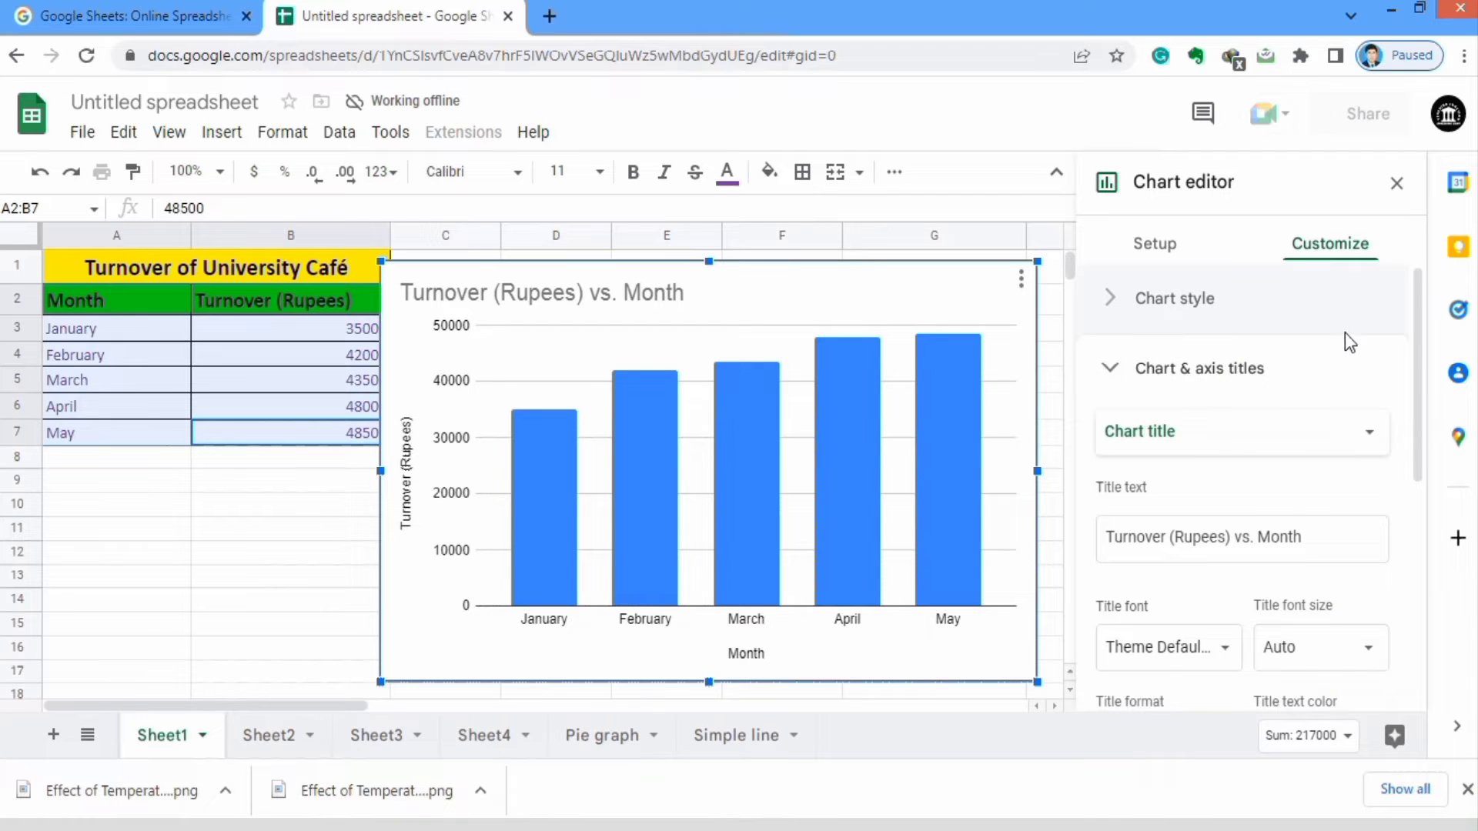
{"action": "left_click_drag", "start_coordinate": [1419, 363], "coordinate": [1423, 391]}
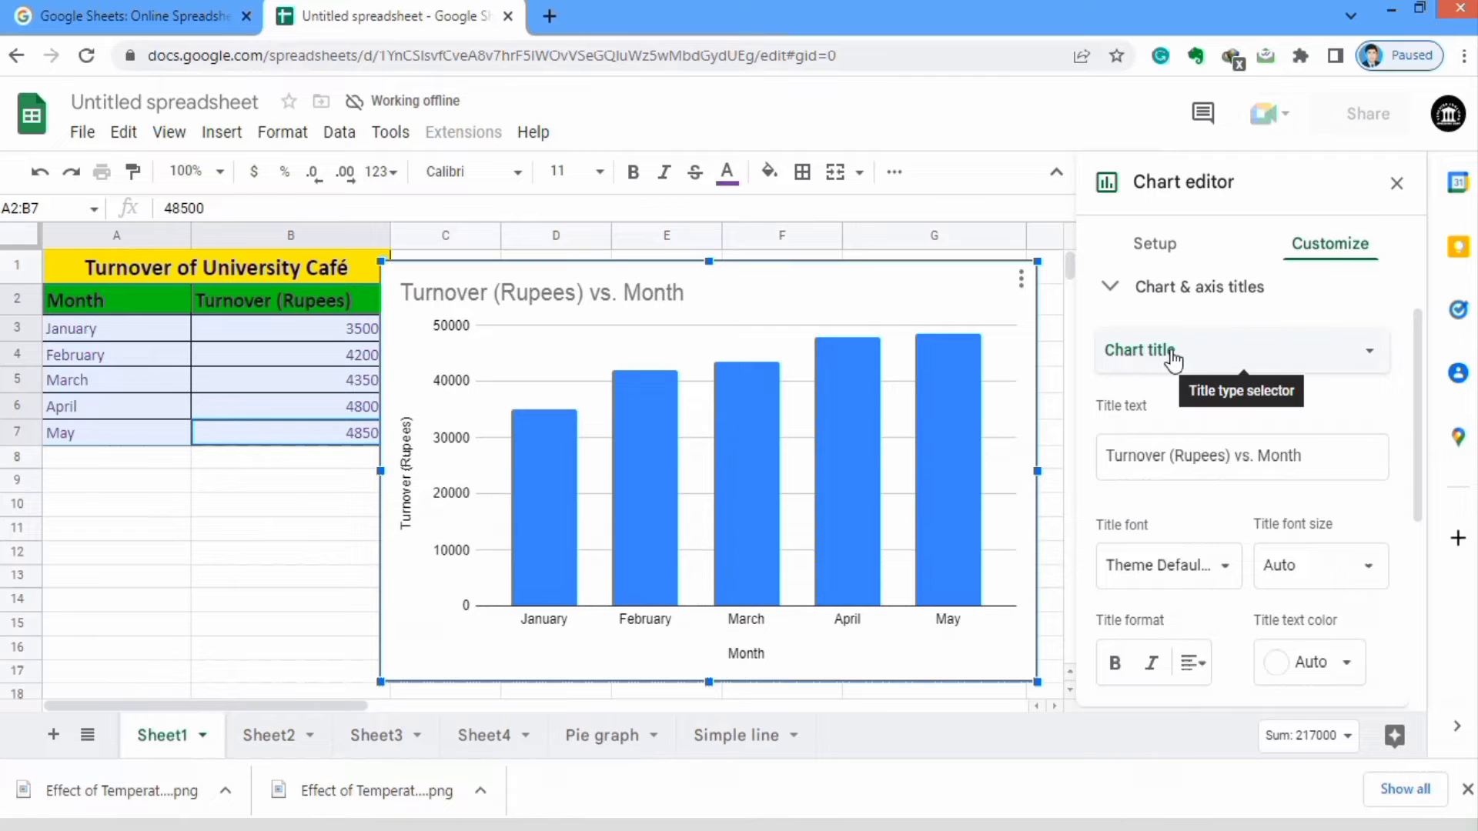
{"action": "left_click", "coordinate": [1372, 356]}
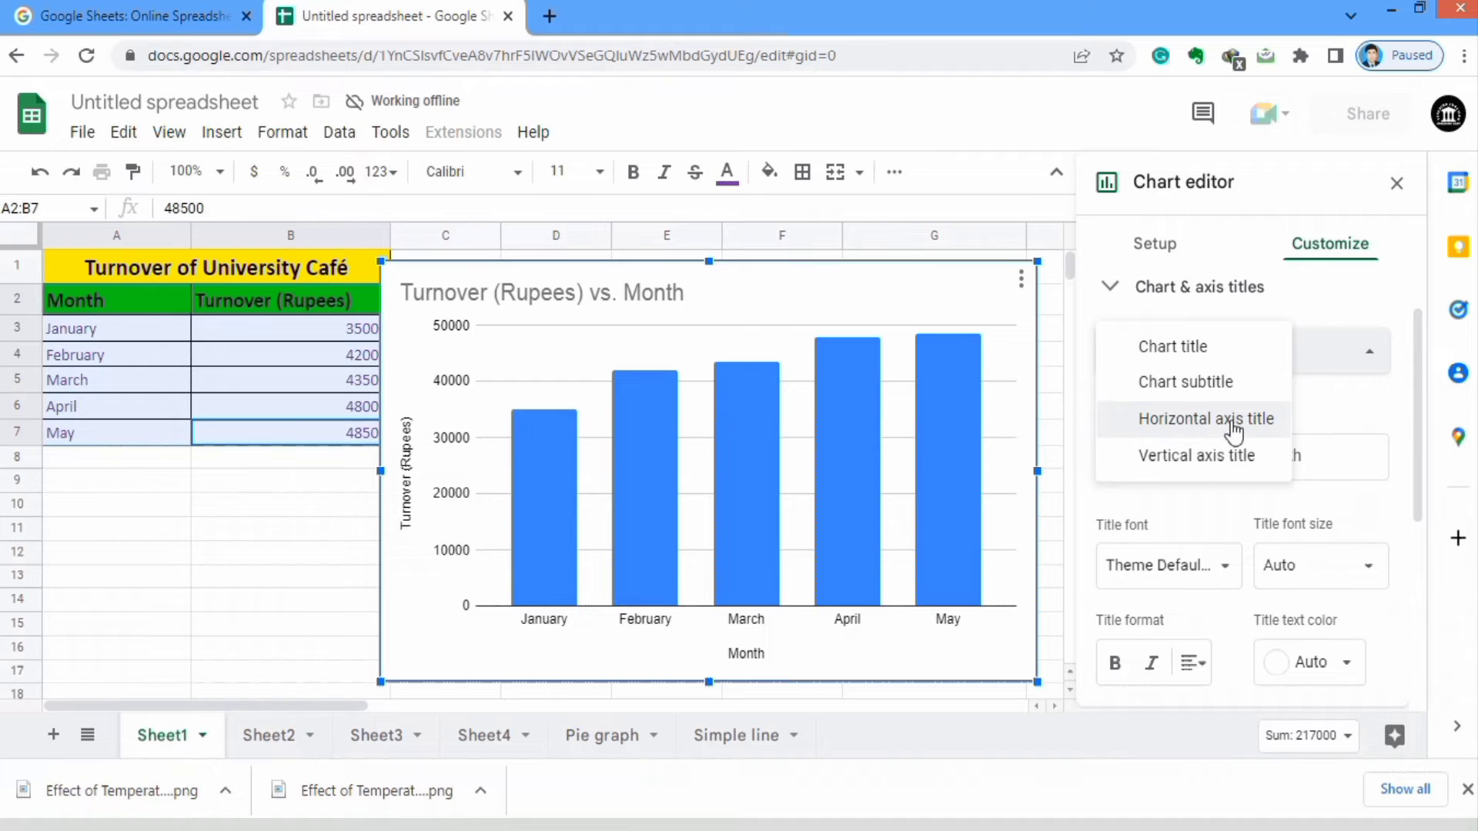
{"action": "left_click", "coordinate": [1182, 352]}
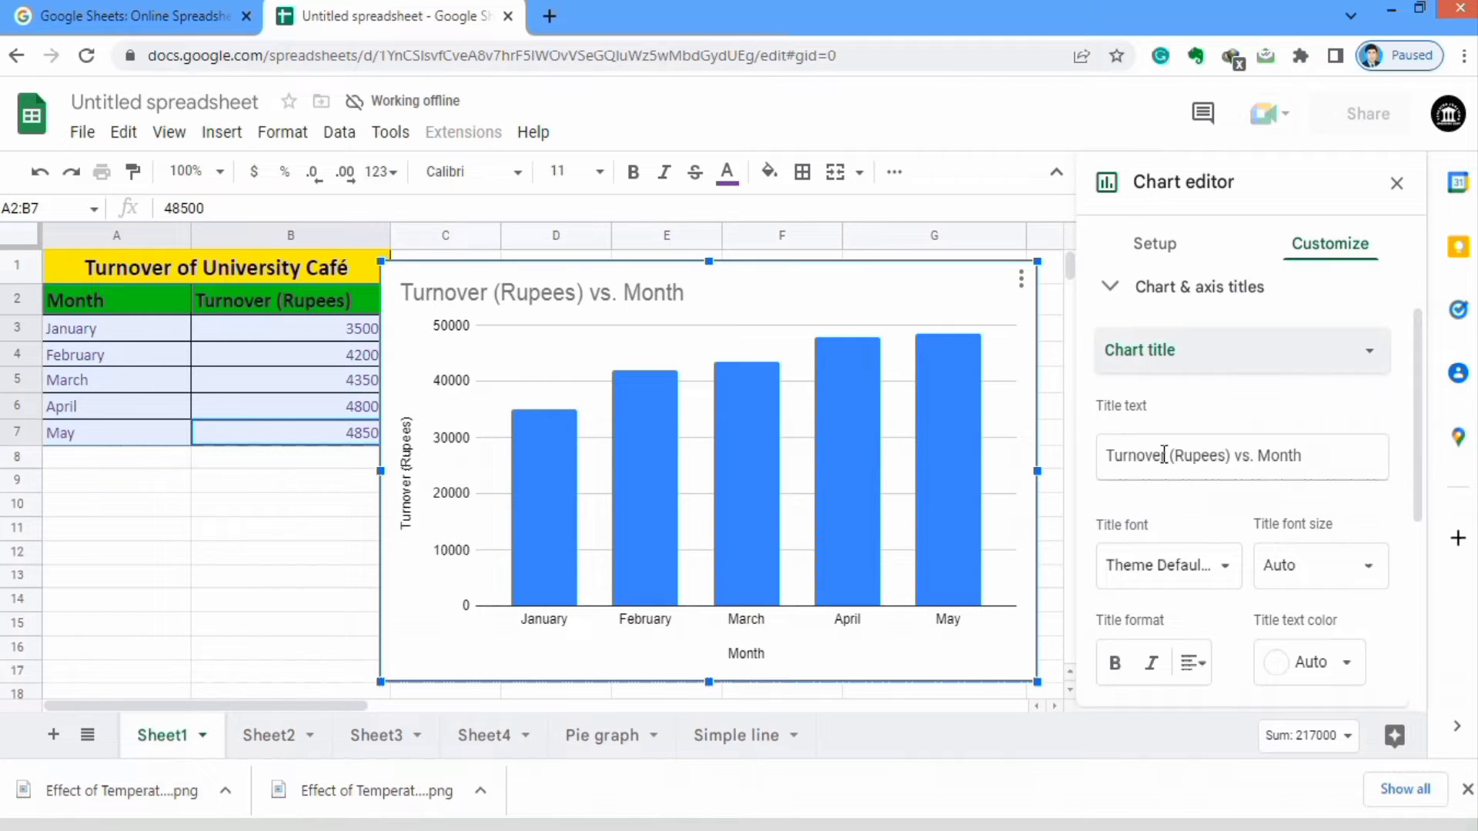
Step: Replace the chart title with 'Turnover of University Cafe', fixing the missing space and letter
{"action": "left_click", "coordinate": [1325, 455]}
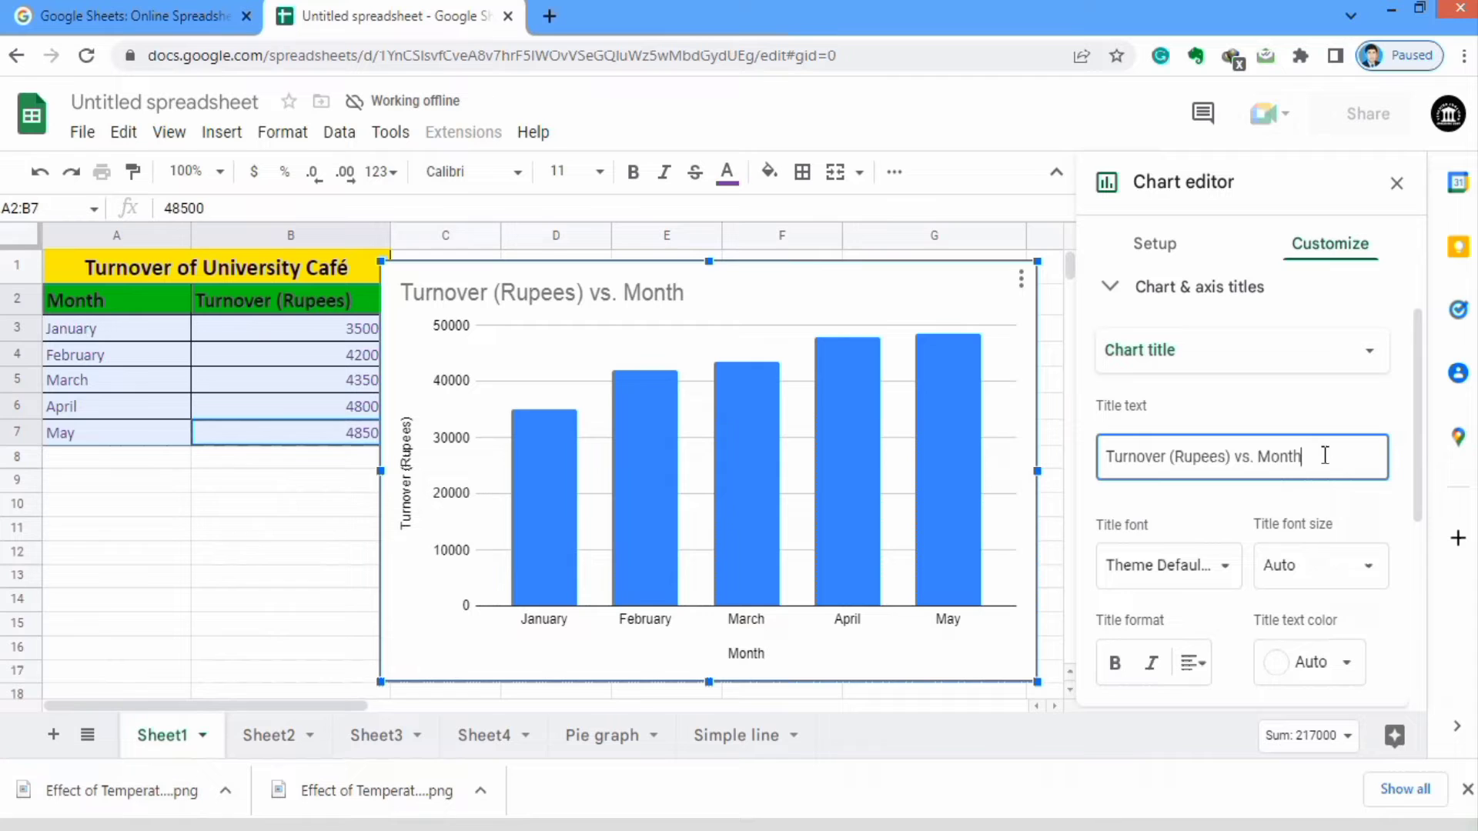
{"action": "key", "text": "BackSpace"}
{"action": "key", "text": "BackSpace"}
{"action": "key", "text": "BackSpace"}
{"action": "key", "text": "BackSpace"}
{"action": "key", "text": "BackSpace"}
{"action": "key", "text": "BackSpace"}
{"action": "key", "text": "BackSpace"}
{"action": "key", "text": "BackSpace"}
{"action": "key", "text": "BackSpace"}
{"action": "key", "text": "BackSpace"}
{"action": "key", "text": "BackSpace"}
{"action": "key", "text": "BackSpace"}
{"action": "key", "text": "BackSpace"}
{"action": "key", "text": "BackSpace"}
{"action": "key", "text": "BackSpace"}
{"action": "key", "text": "BackSpace"}
{"action": "key", "text": "BackSpace"}
{"action": "key", "text": "BackSpace"}
{"action": "key", "text": "BackSpace"}
{"action": "key", "text": "BackSpace"}
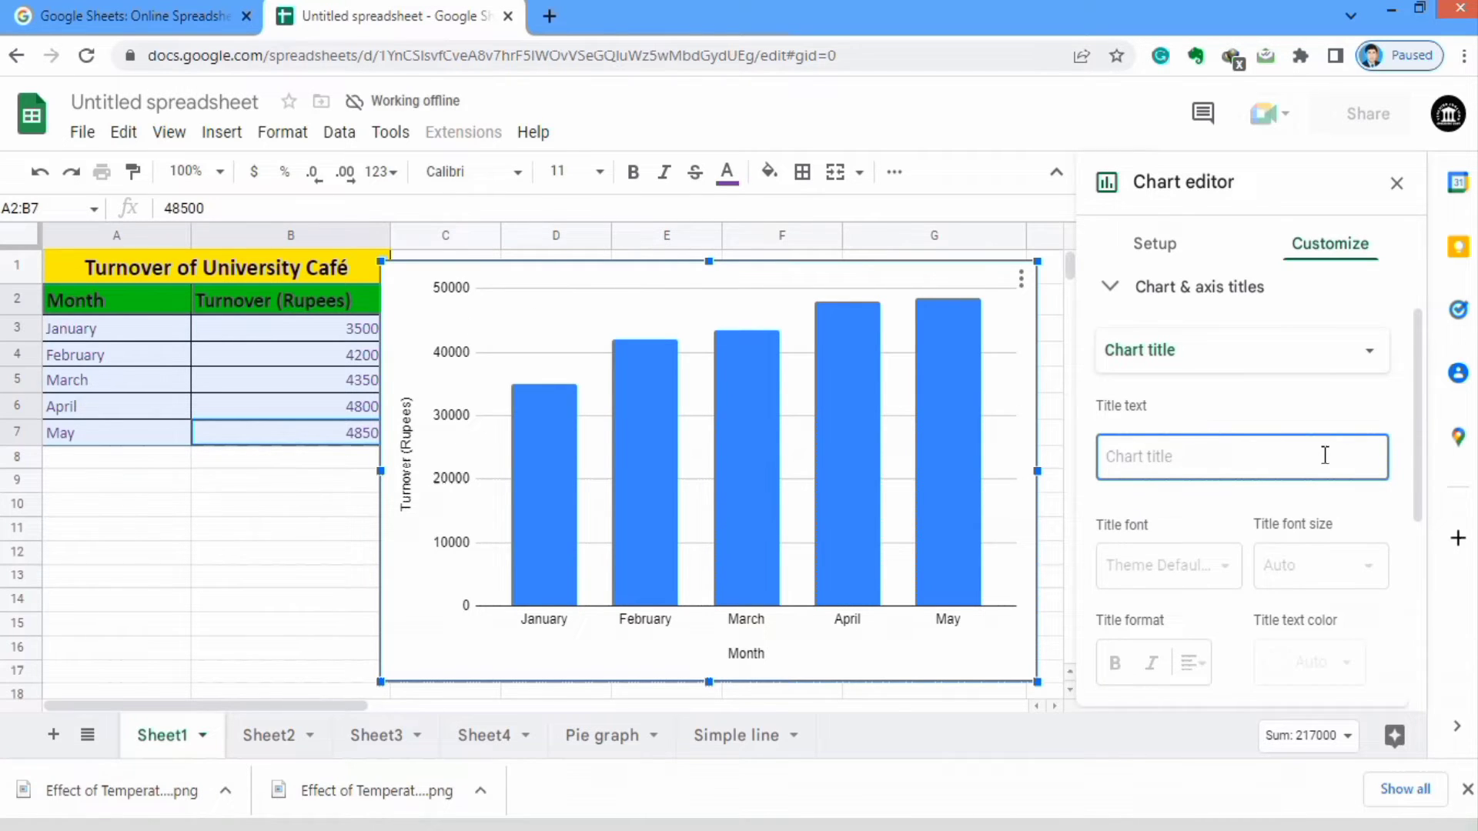
{"action": "type", "text": "Tur"}
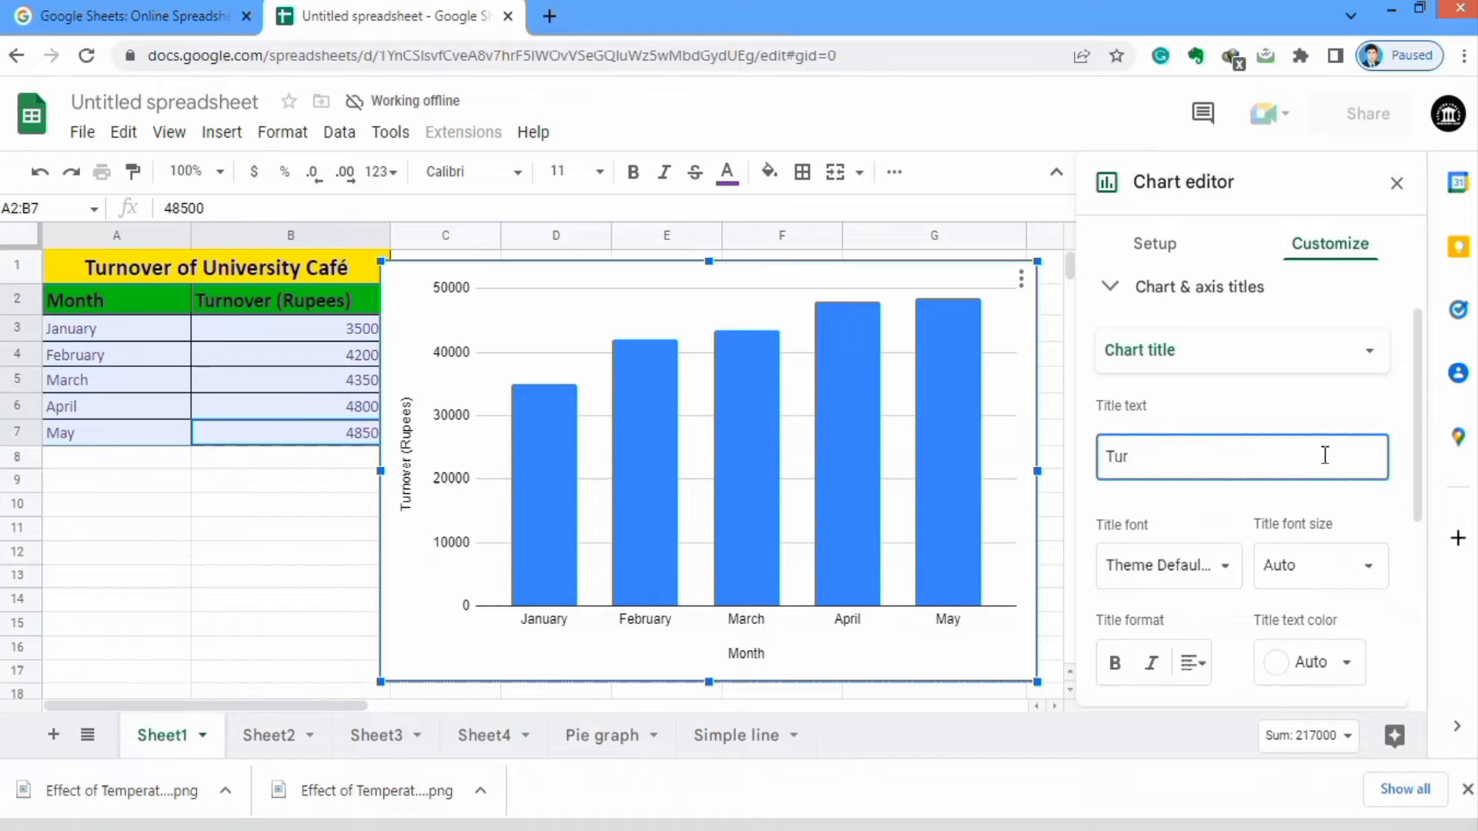
{"action": "type", "text": "over"}
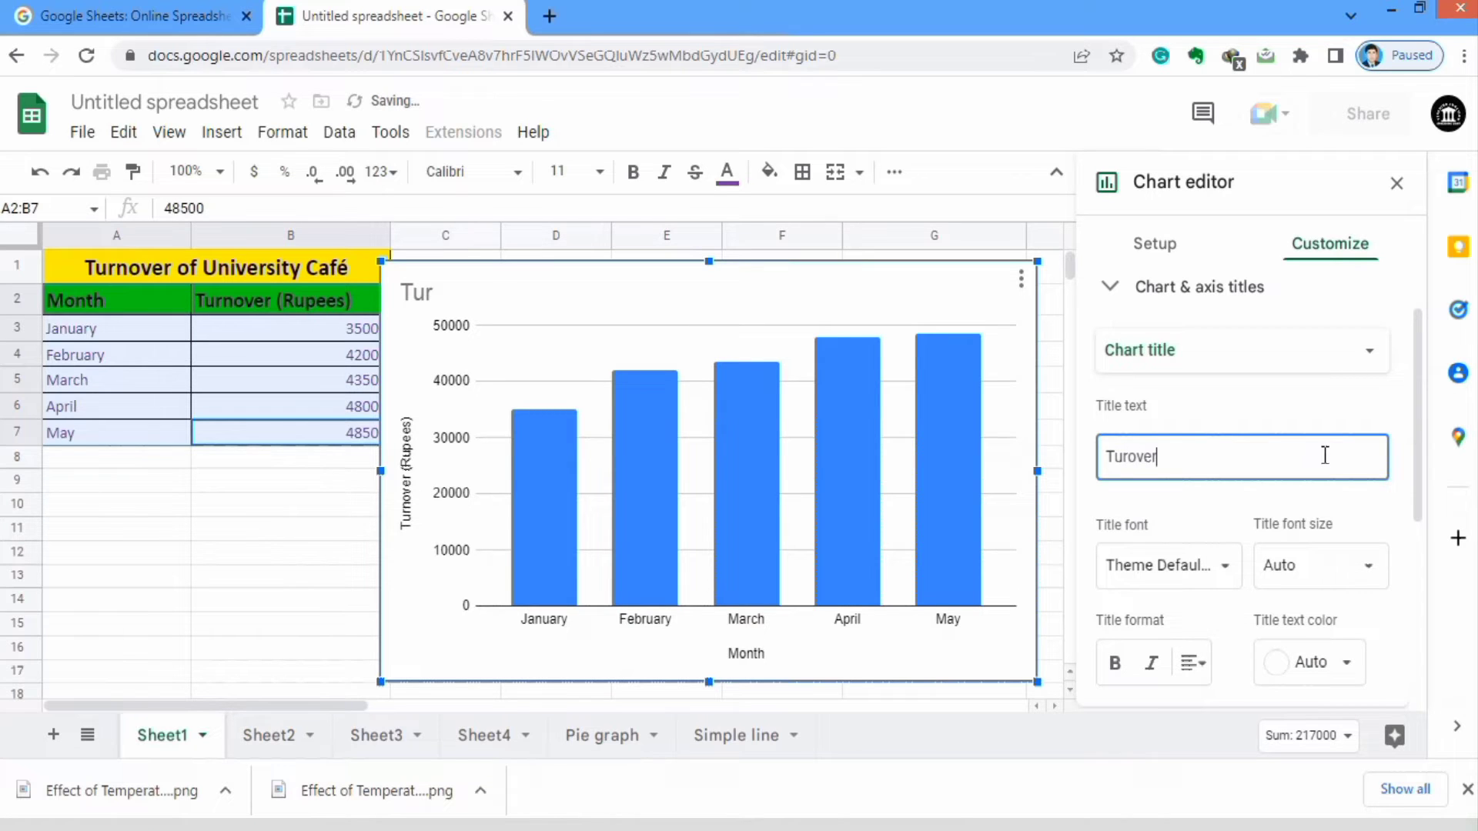
{"action": "type", "text": "of University"}
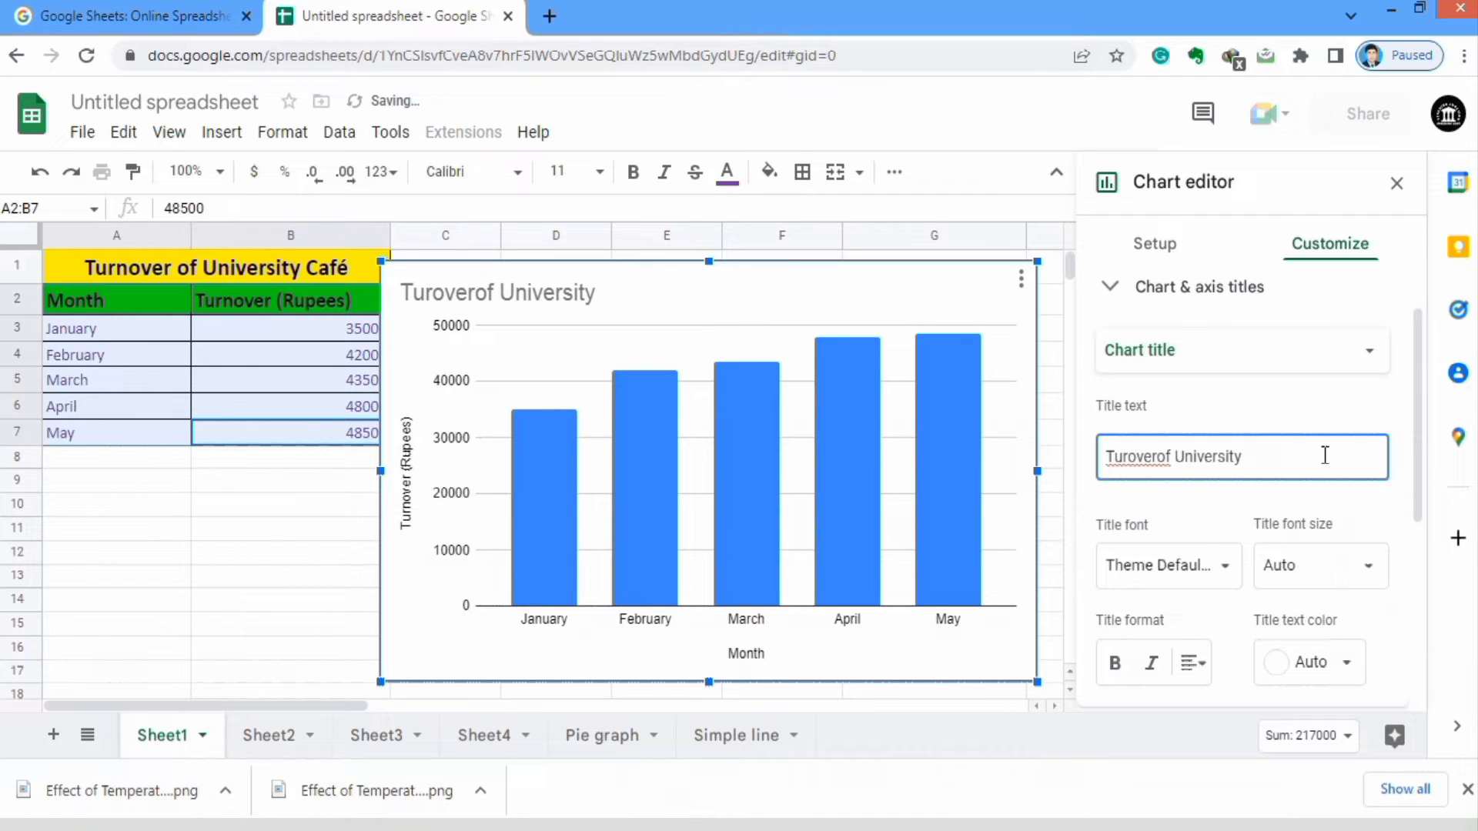
{"action": "type", "text": " Cafe"}
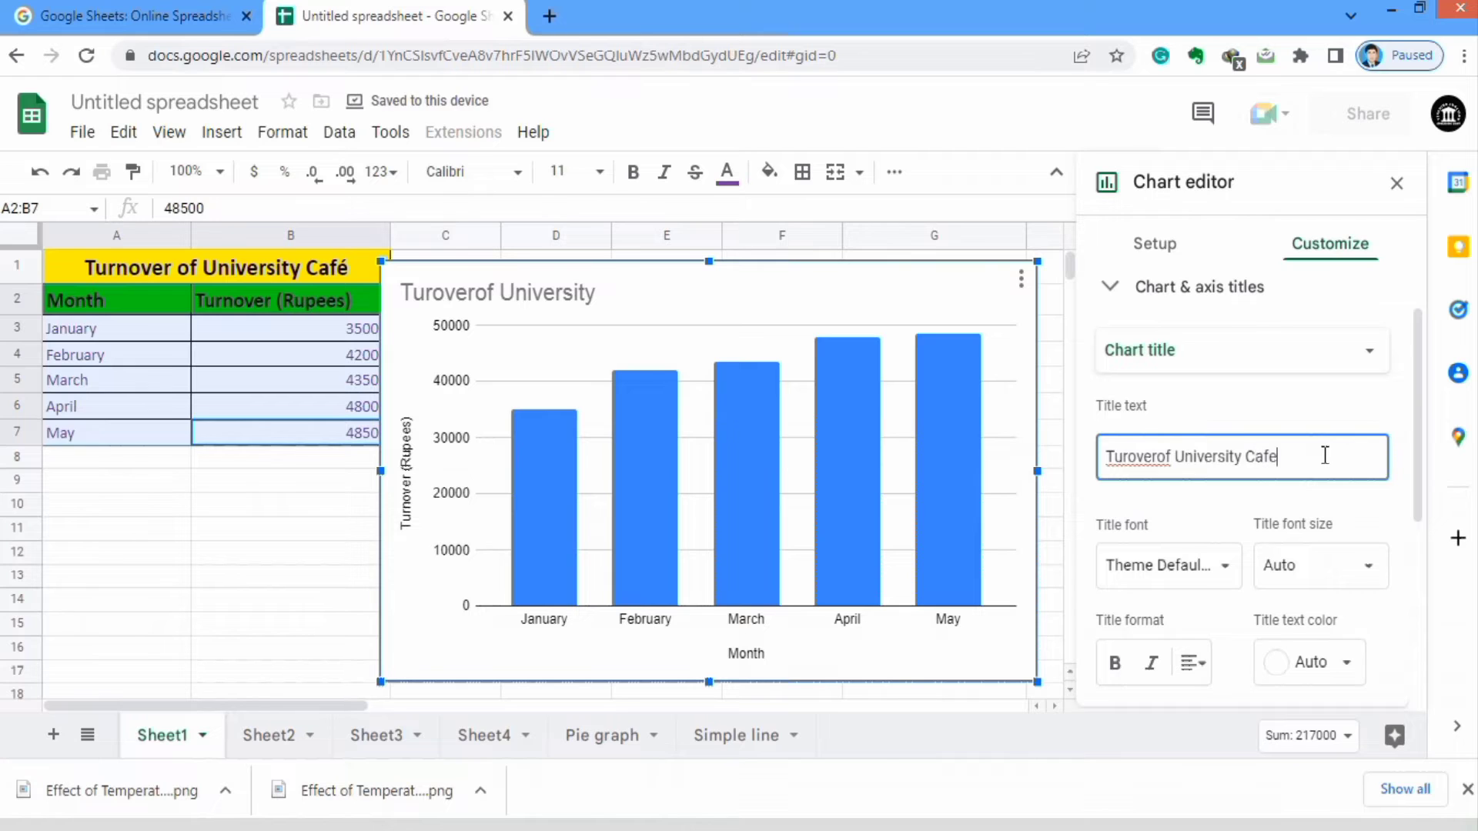
{"action": "left_click", "coordinate": [1158, 459]}
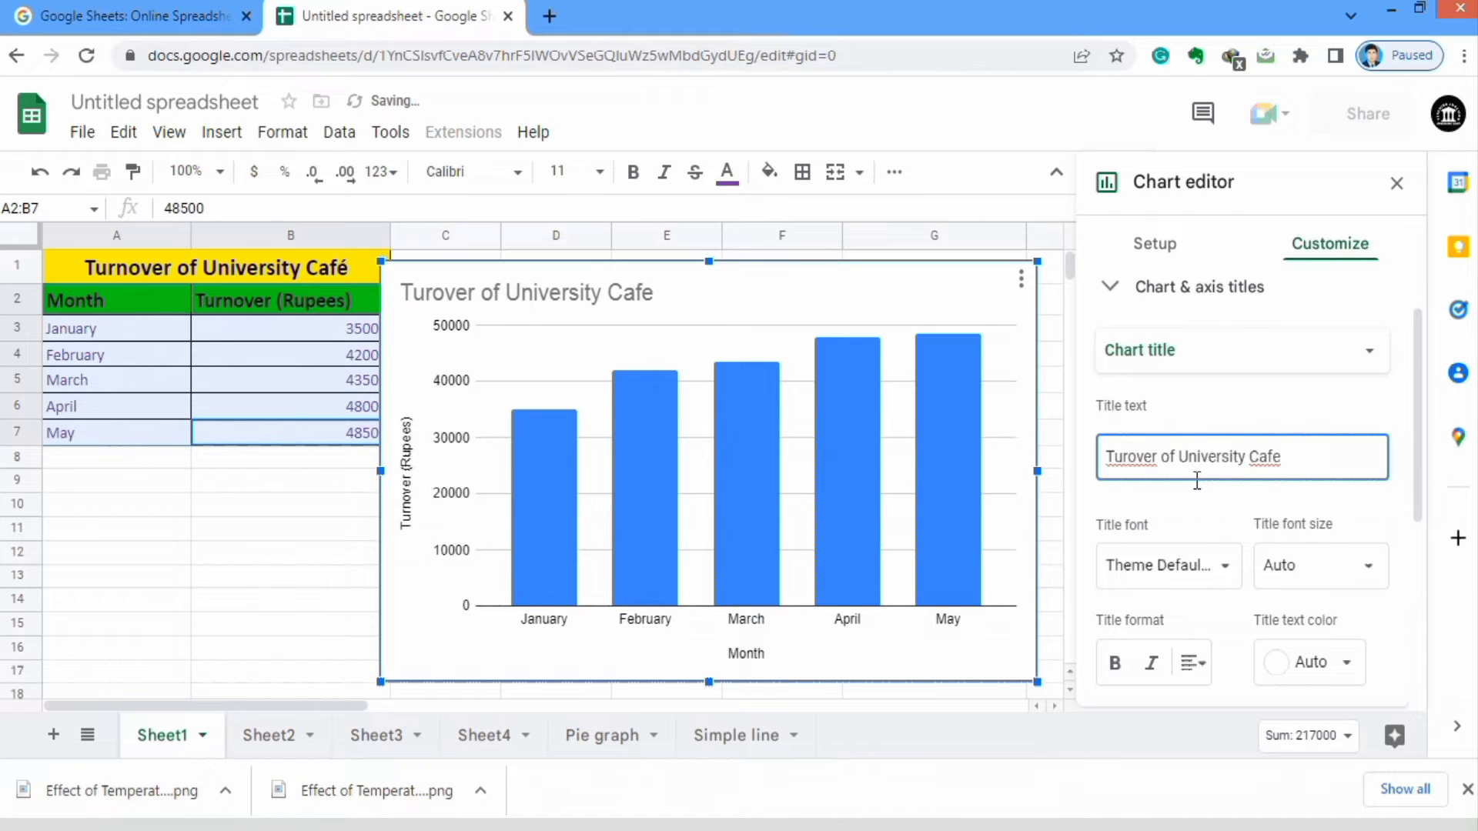
{"action": "left_click", "coordinate": [1129, 459]}
{"action": "type", "text": "n"}
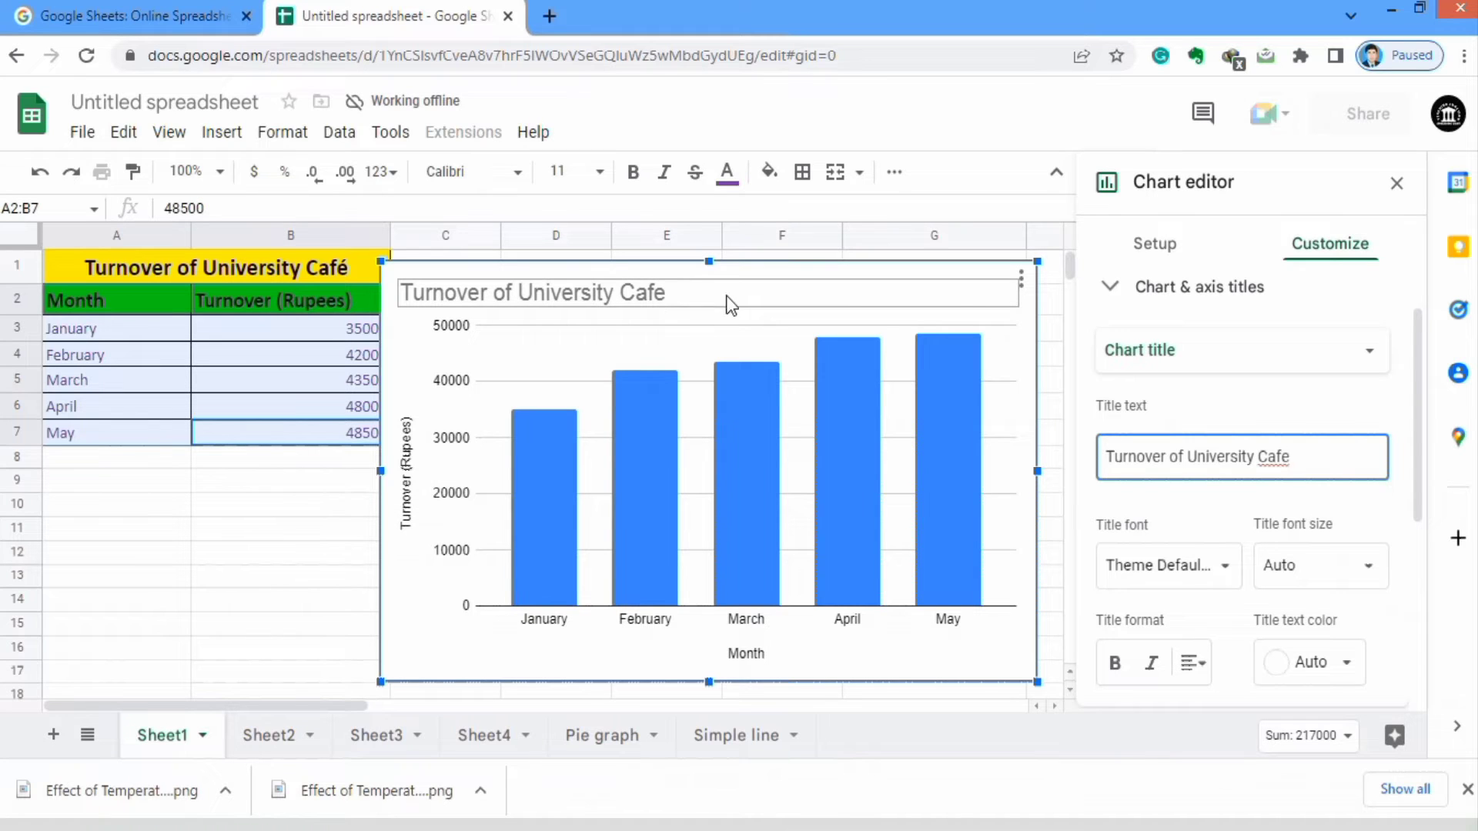
Step: Set the chart title font to Arial at size 24
{"action": "scroll", "coordinate": [1204, 376], "scroll_direction": "down", "scroll_amount": 2}
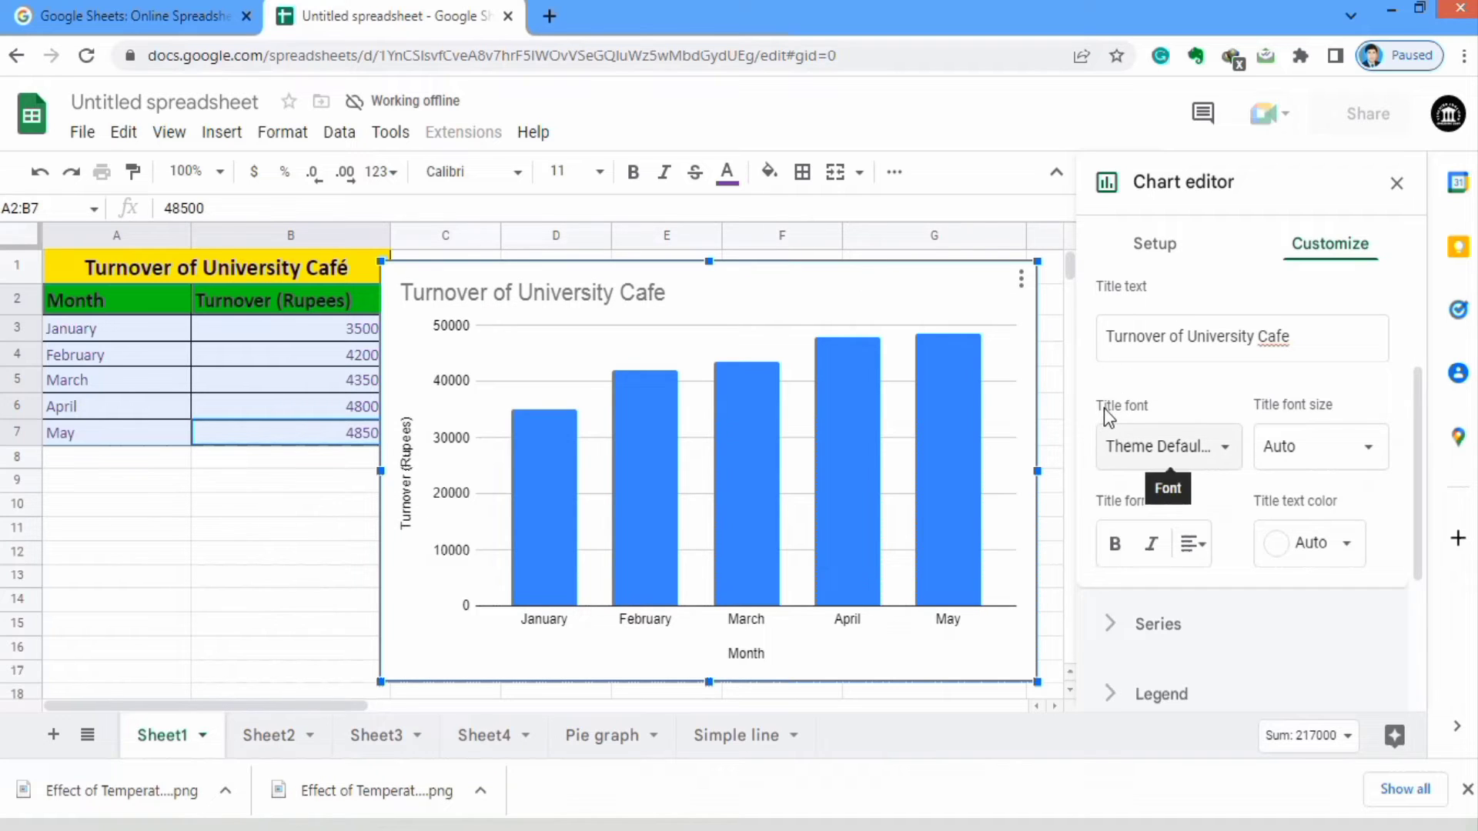
{"action": "left_click", "coordinate": [1228, 460]}
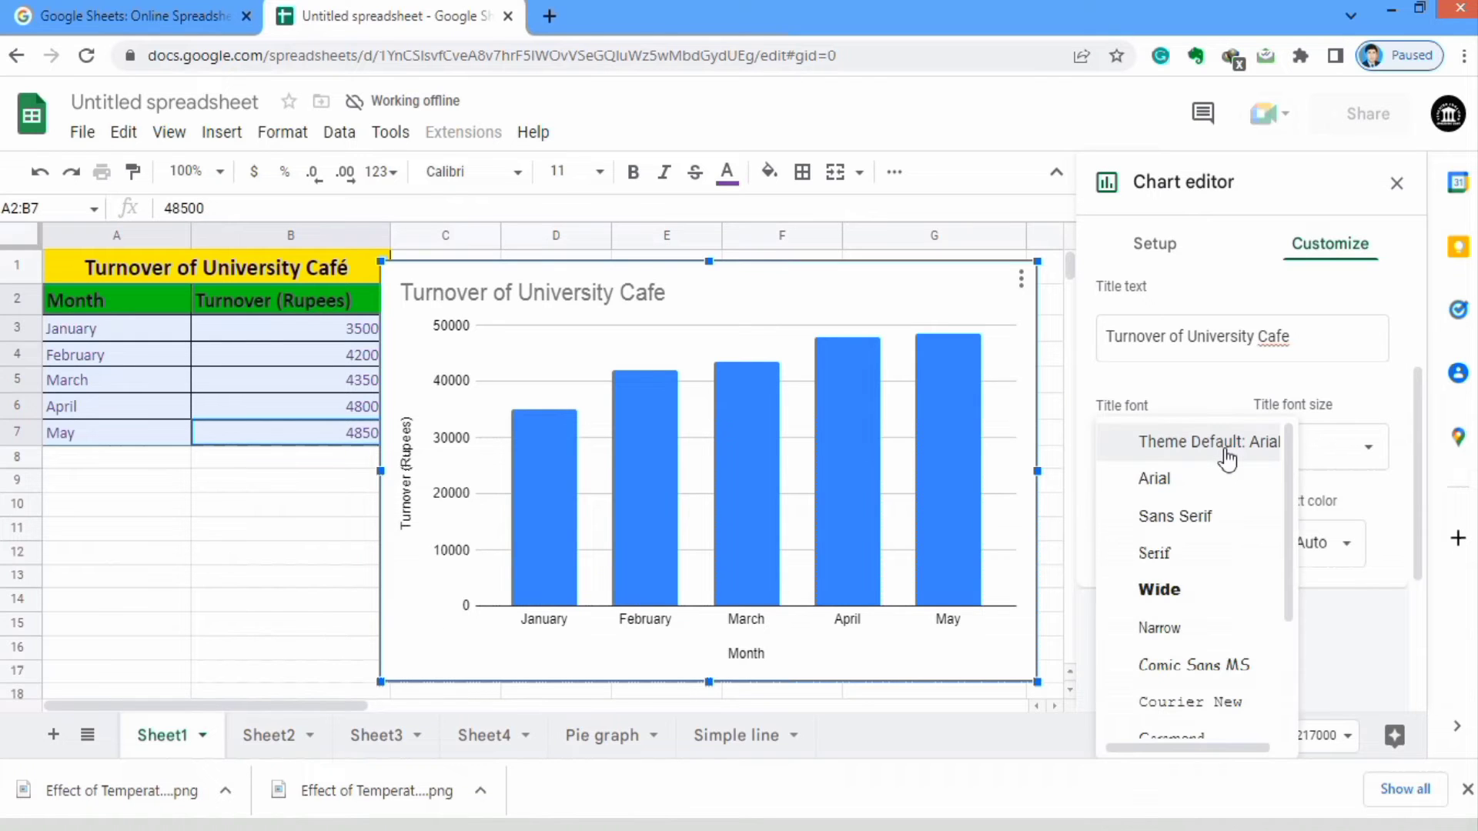
{"action": "left_click", "coordinate": [1200, 485]}
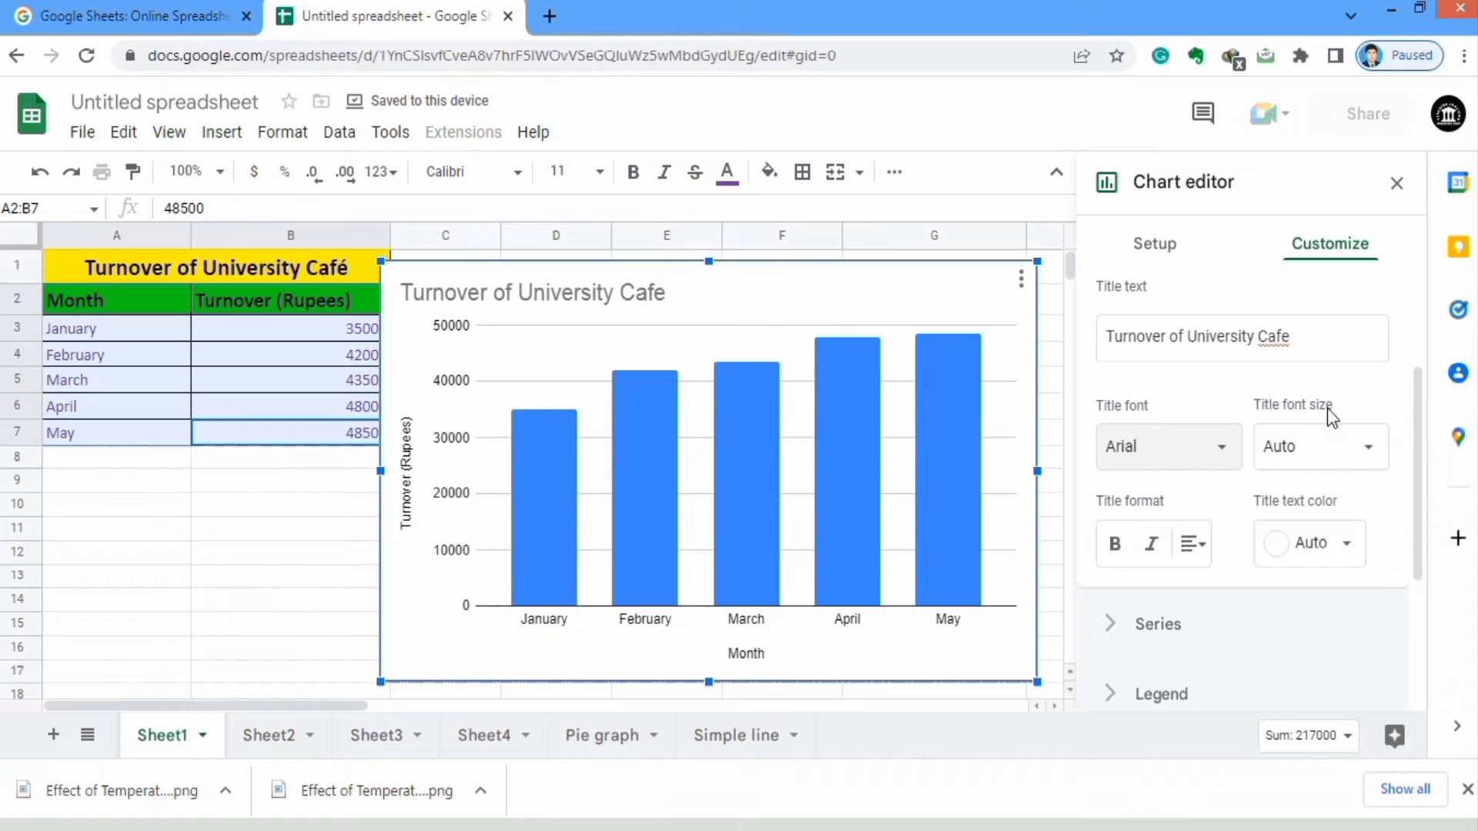
{"action": "left_click", "coordinate": [1371, 454]}
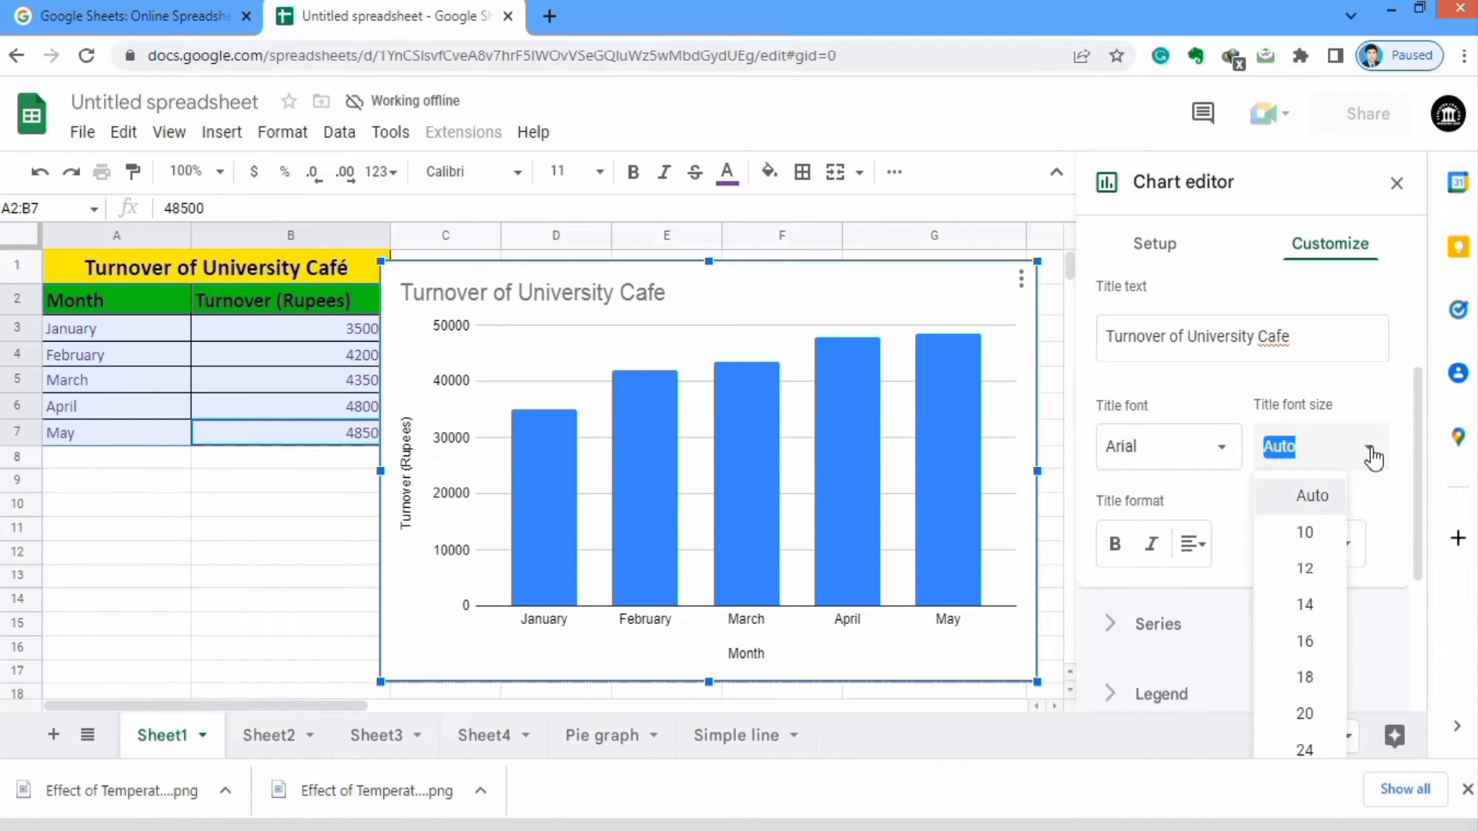
{"action": "left_click", "coordinate": [1307, 749]}
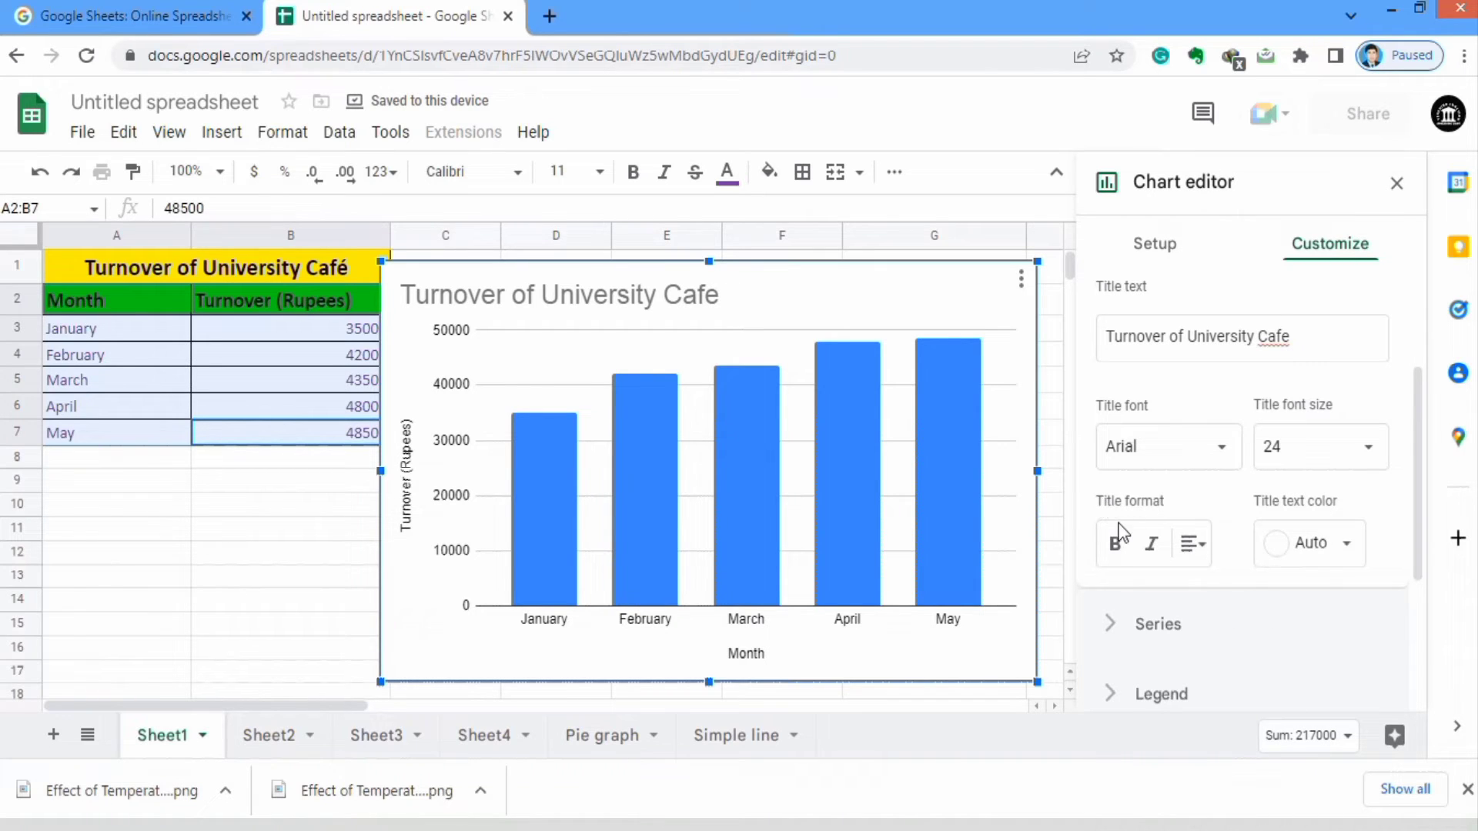
Step: Make the chart title bold, centred and orange
{"action": "left_click", "coordinate": [1116, 548]}
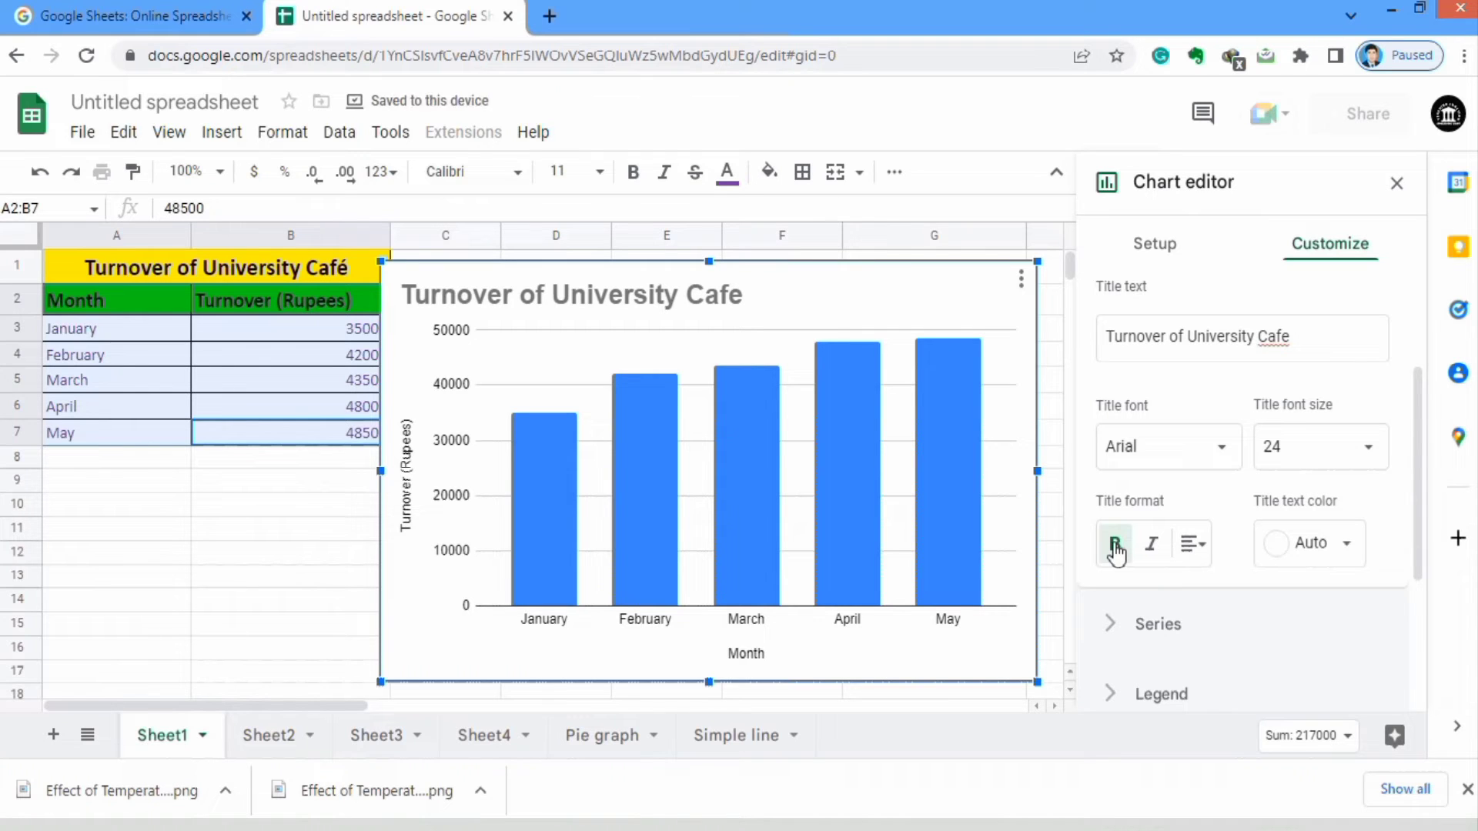
{"action": "left_click", "coordinate": [1205, 552]}
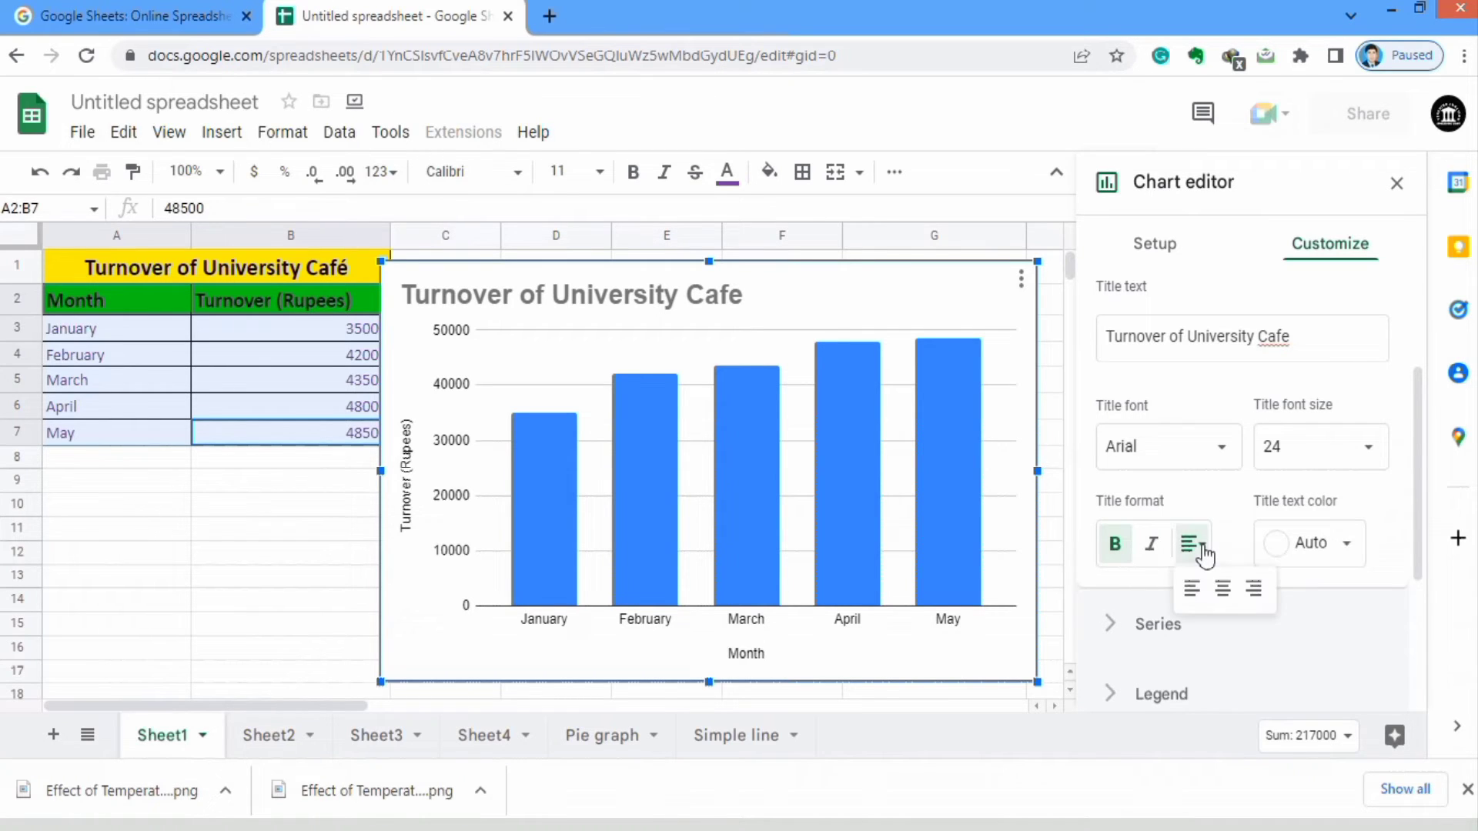
{"action": "left_click", "coordinate": [1223, 591]}
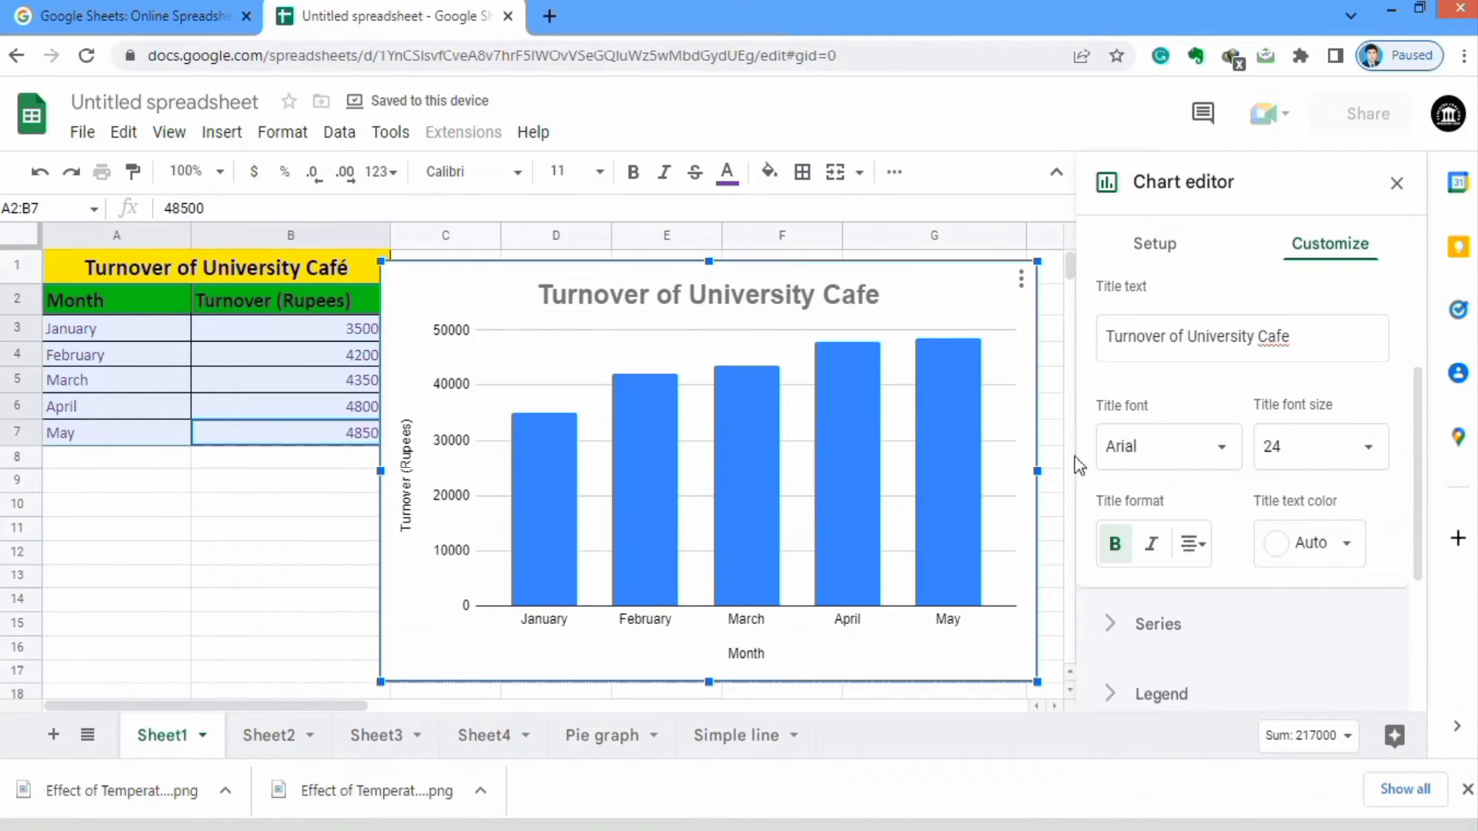
{"action": "left_click", "coordinate": [1349, 544]}
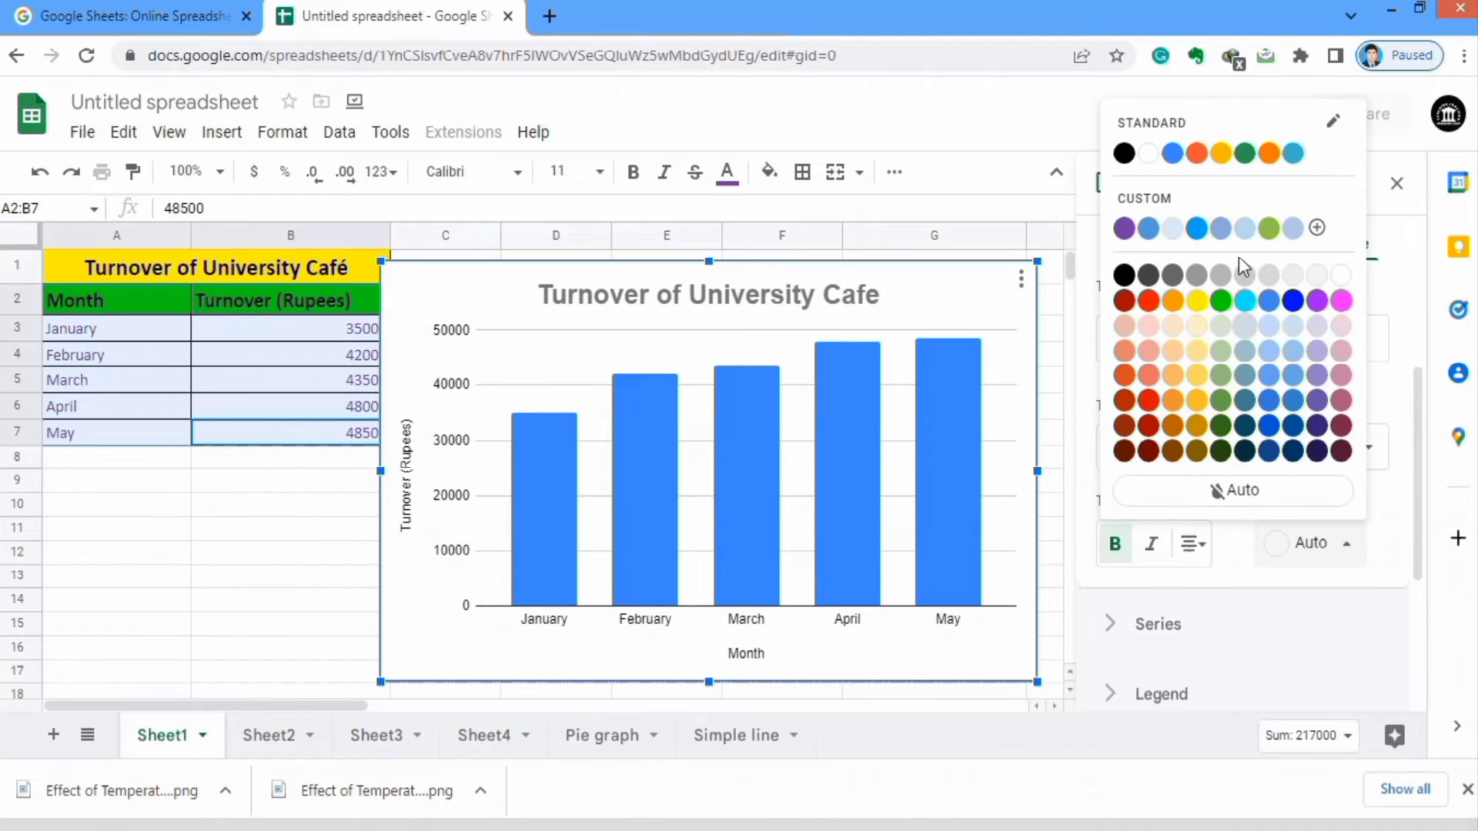
{"action": "left_click", "coordinate": [1271, 154]}
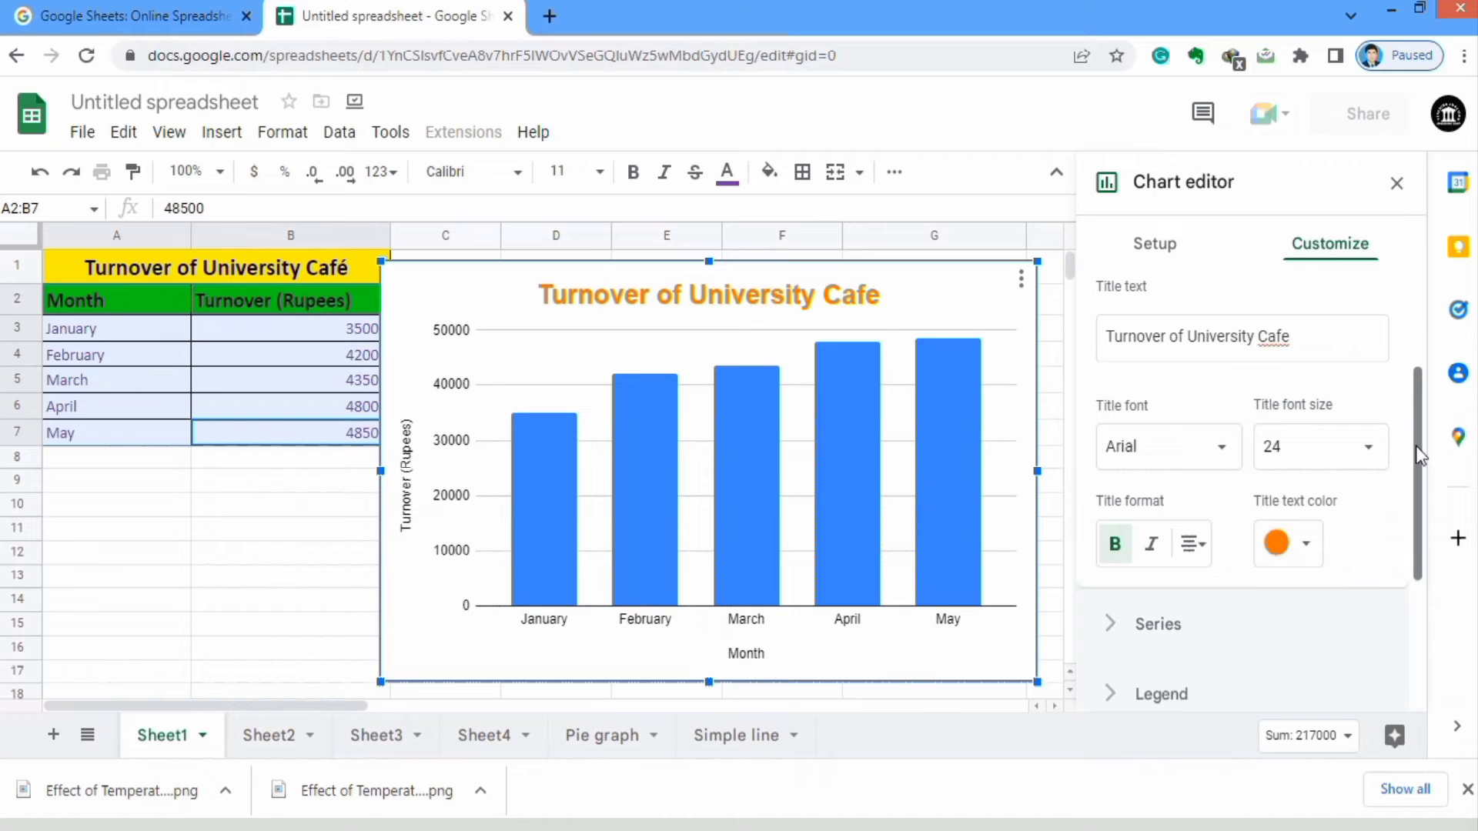
{"action": "left_click_drag", "start_coordinate": [1417, 442], "coordinate": [1418, 413]}
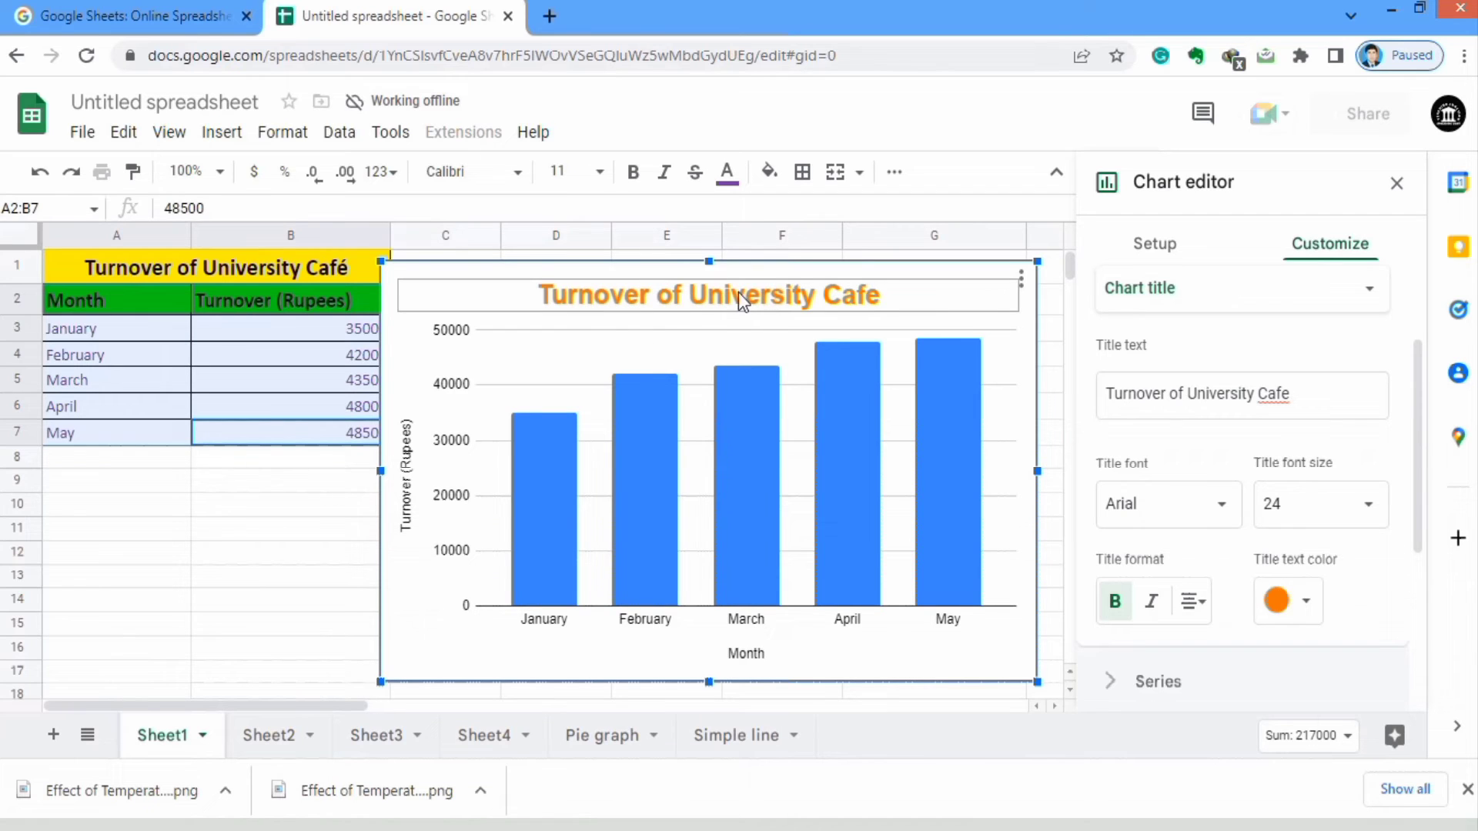
Step: Clear the chart title text and switch to the horizontal axis title
{"action": "left_click", "coordinate": [1301, 393]}
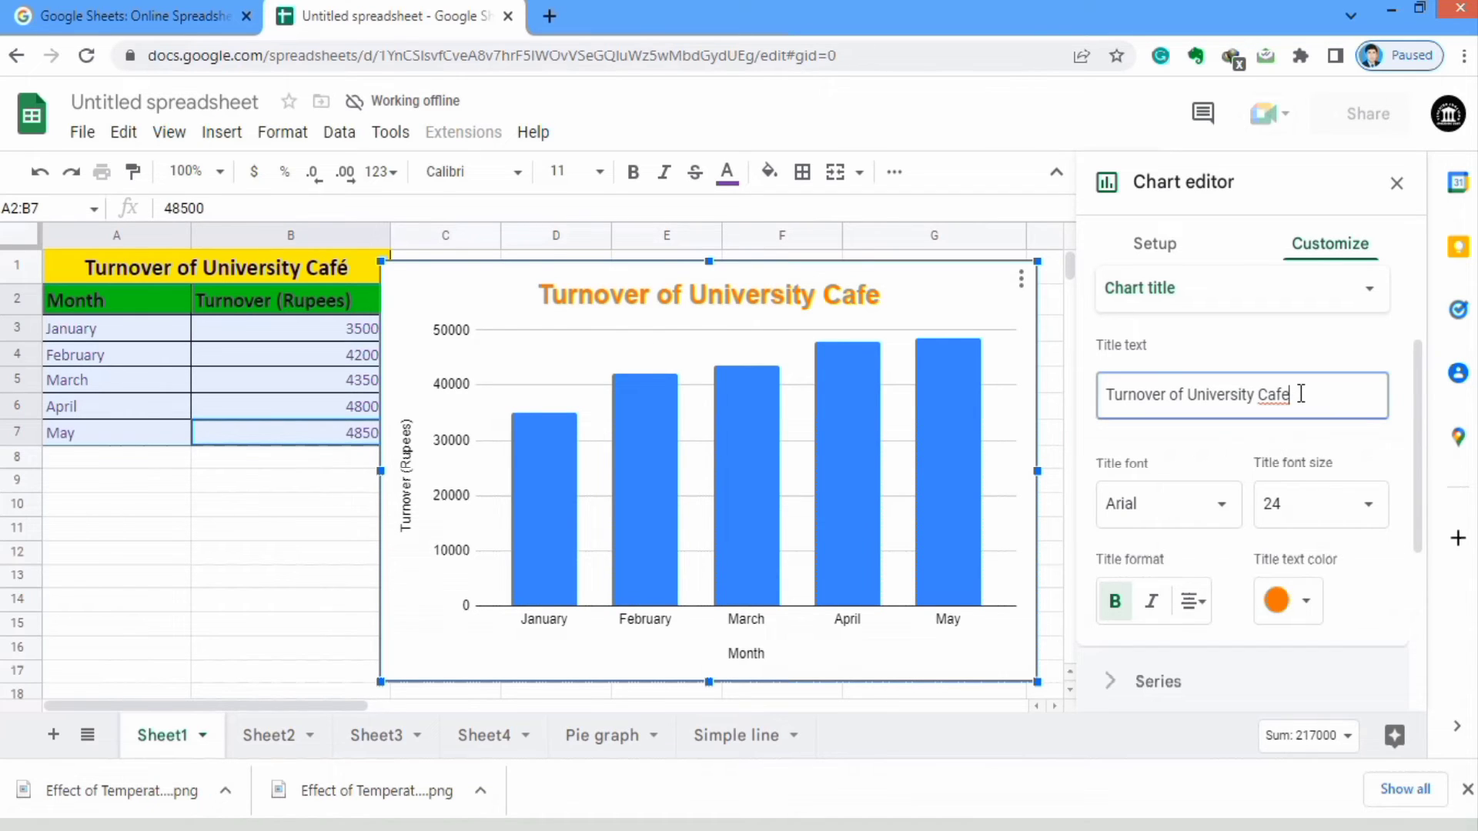
{"action": "key", "text": "BackSpace"}
{"action": "key", "text": "BackSpace"}
{"action": "key", "text": "BackSpace"}
{"action": "key", "text": "BackSpace"}
{"action": "key", "text": "BackSpace"}
{"action": "key", "text": "BackSpace"}
{"action": "key", "text": "BackSpace"}
{"action": "key", "text": "BackSpace"}
{"action": "key", "text": "BackSpace"}
{"action": "key", "text": "BackSpace"}
{"action": "key", "text": "BackSpace"}
{"action": "key", "text": "BackSpace"}
{"action": "key", "text": "BackSpace"}
{"action": "key", "text": "BackSpace"}
{"action": "key", "text": "BackSpace"}
{"action": "key", "text": "BackSpace"}
{"action": "key", "text": "BackSpace"}
{"action": "key", "text": "BackSpace"}
{"action": "key", "text": "BackSpace"}
{"action": "key", "text": "BackSpace"}
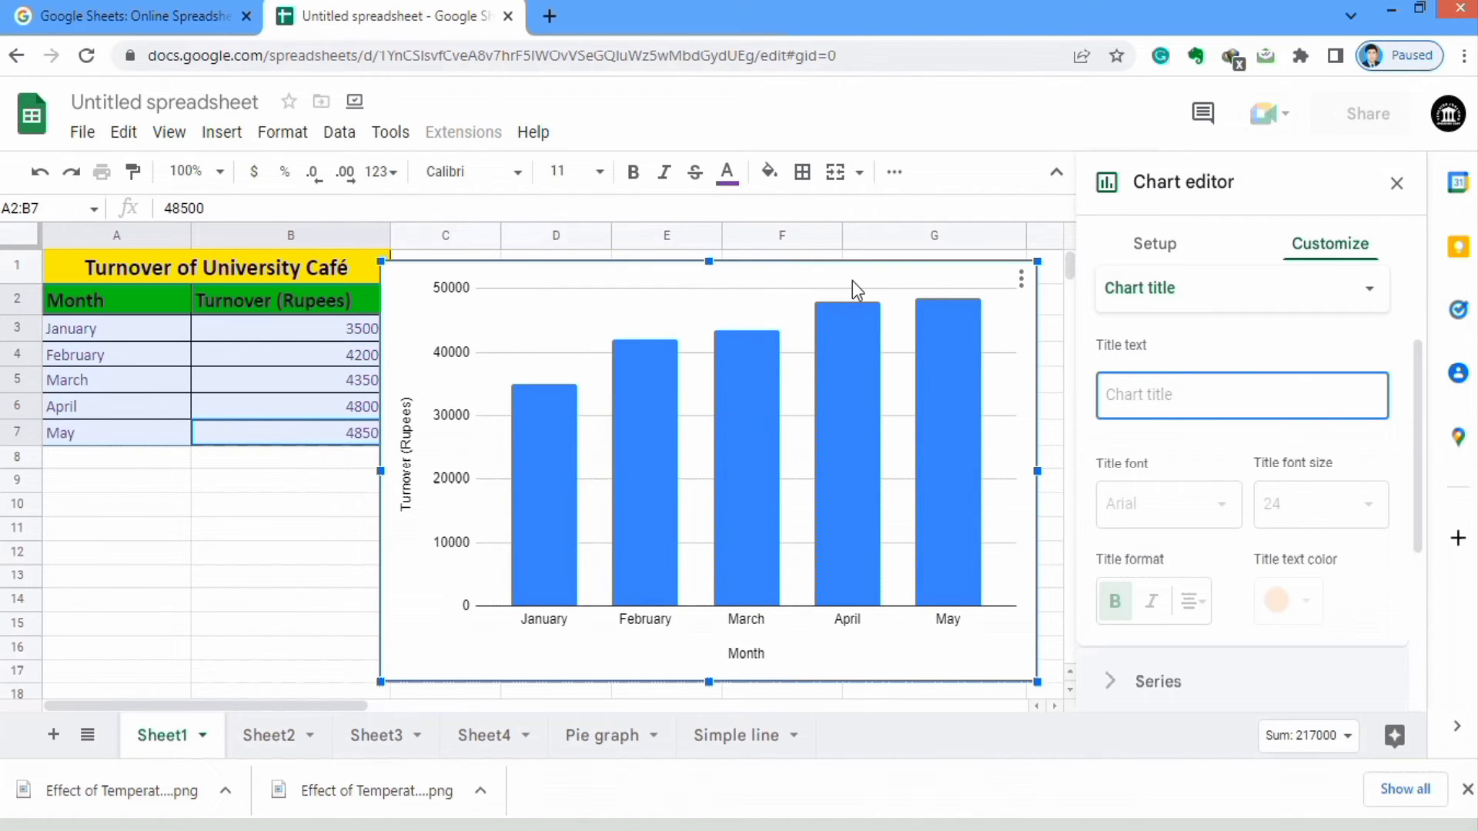
{"action": "left_click", "coordinate": [1374, 297]}
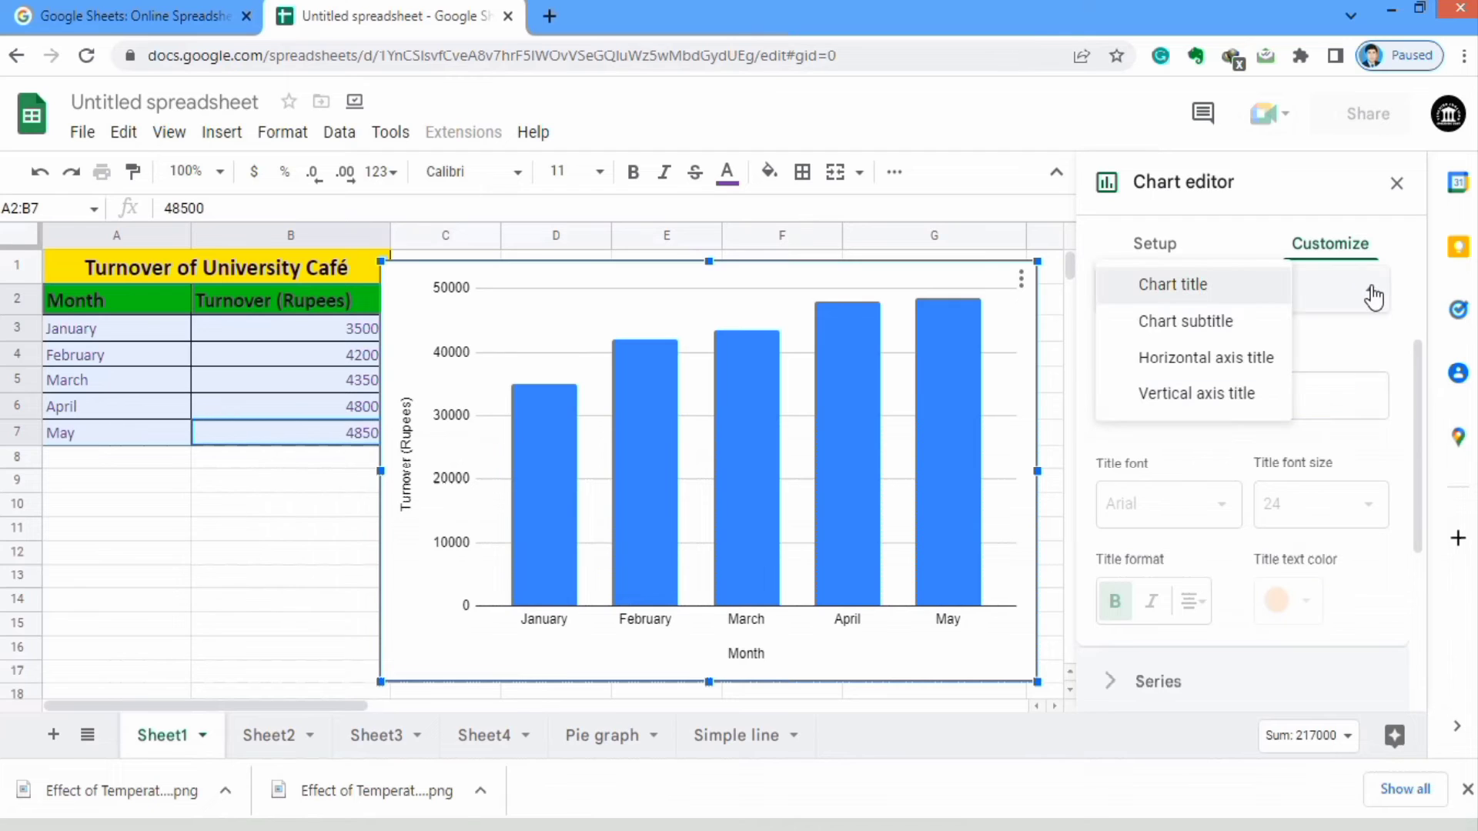
{"action": "left_click", "coordinate": [1218, 360]}
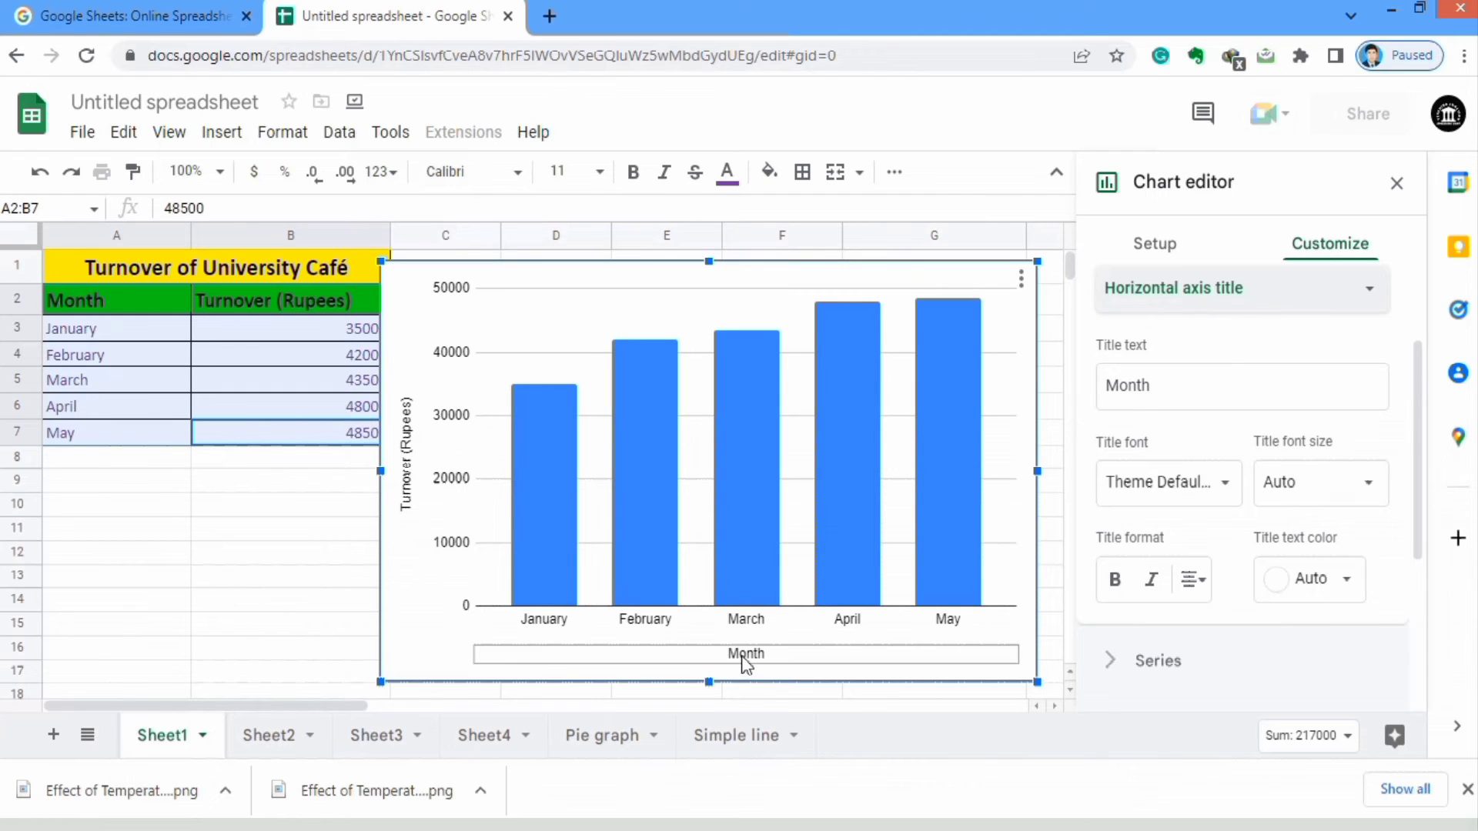
Step: Edit the horizontal axis title so it reads just 'Month'
{"action": "left_click", "coordinate": [1168, 381]}
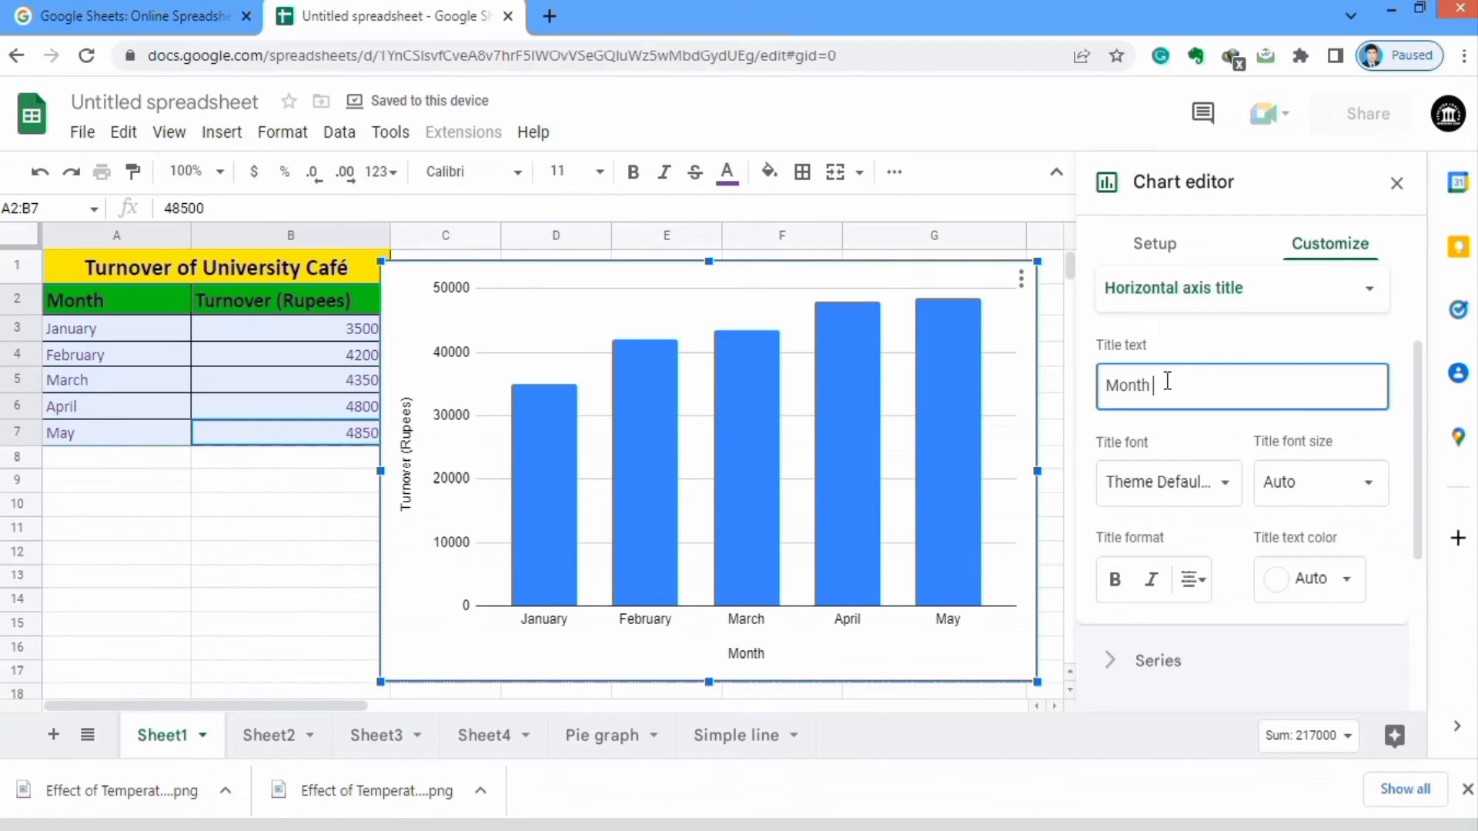
{"action": "type", "text": "ww"}
{"action": "key", "text": "BackSpace"}
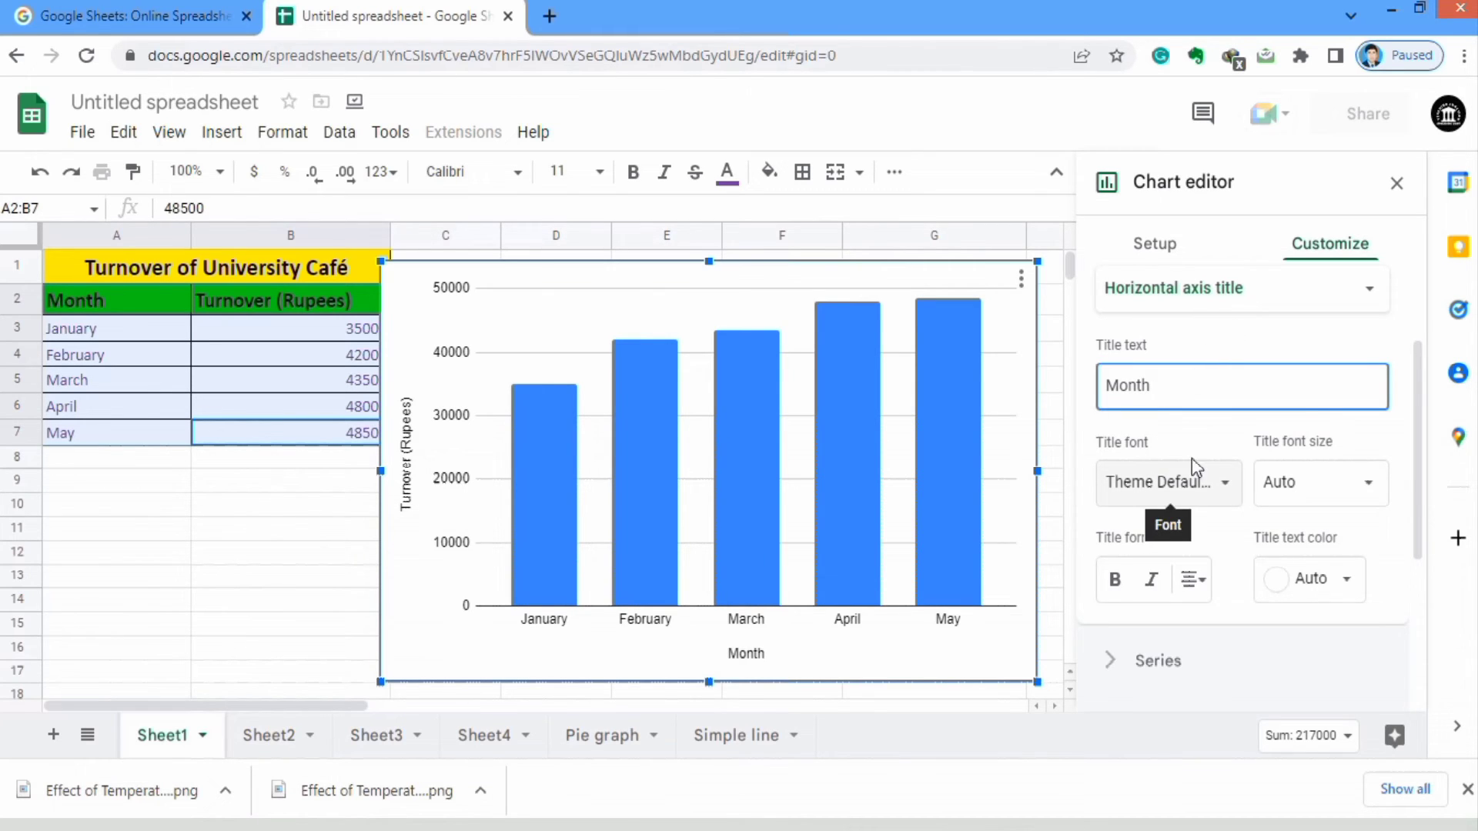
Step: Style the 'Month' axis title in Arial size 14, bold and purple
{"action": "left_click", "coordinate": [1228, 491]}
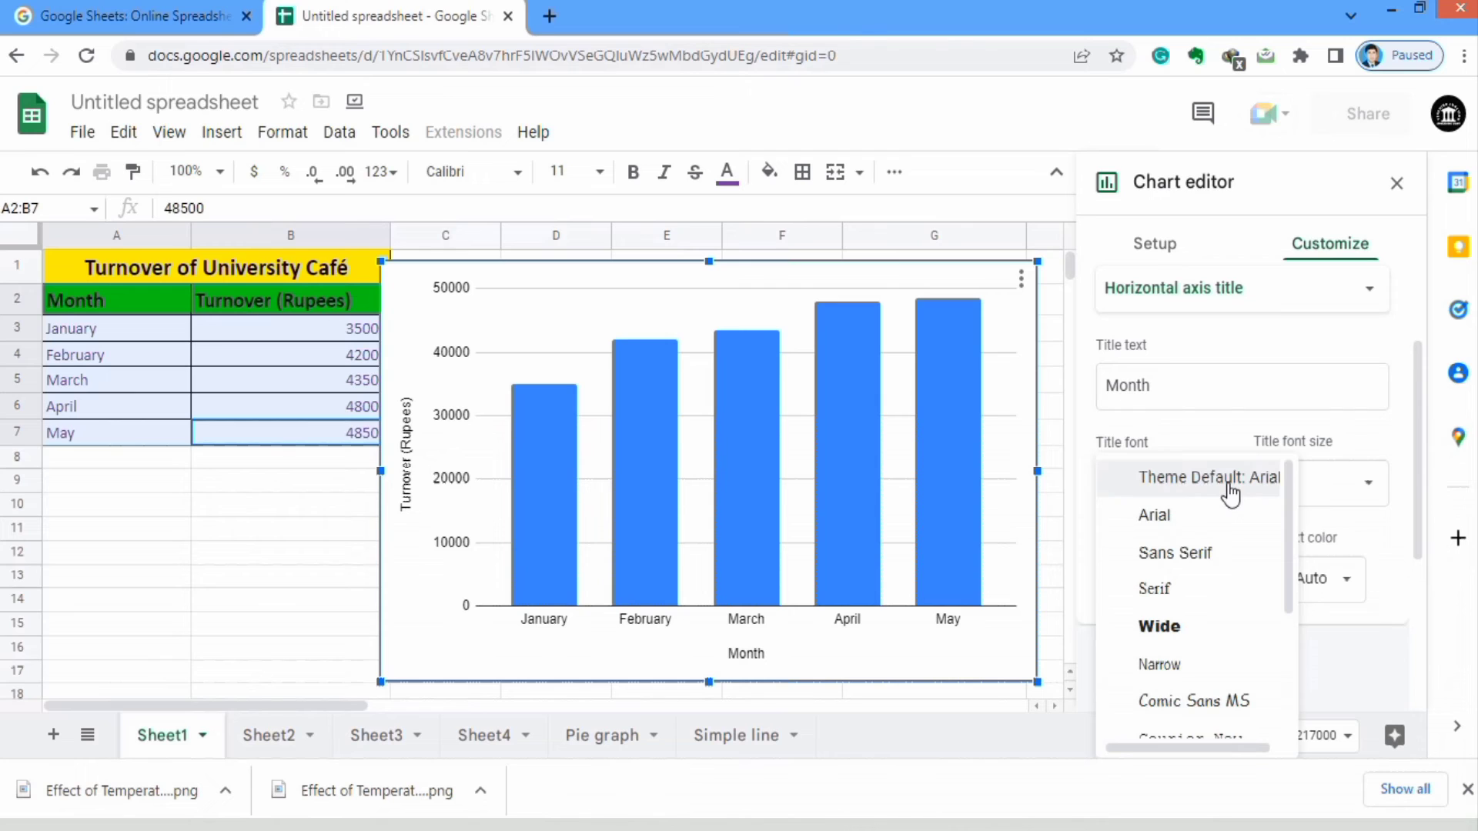
{"action": "left_click", "coordinate": [1200, 517]}
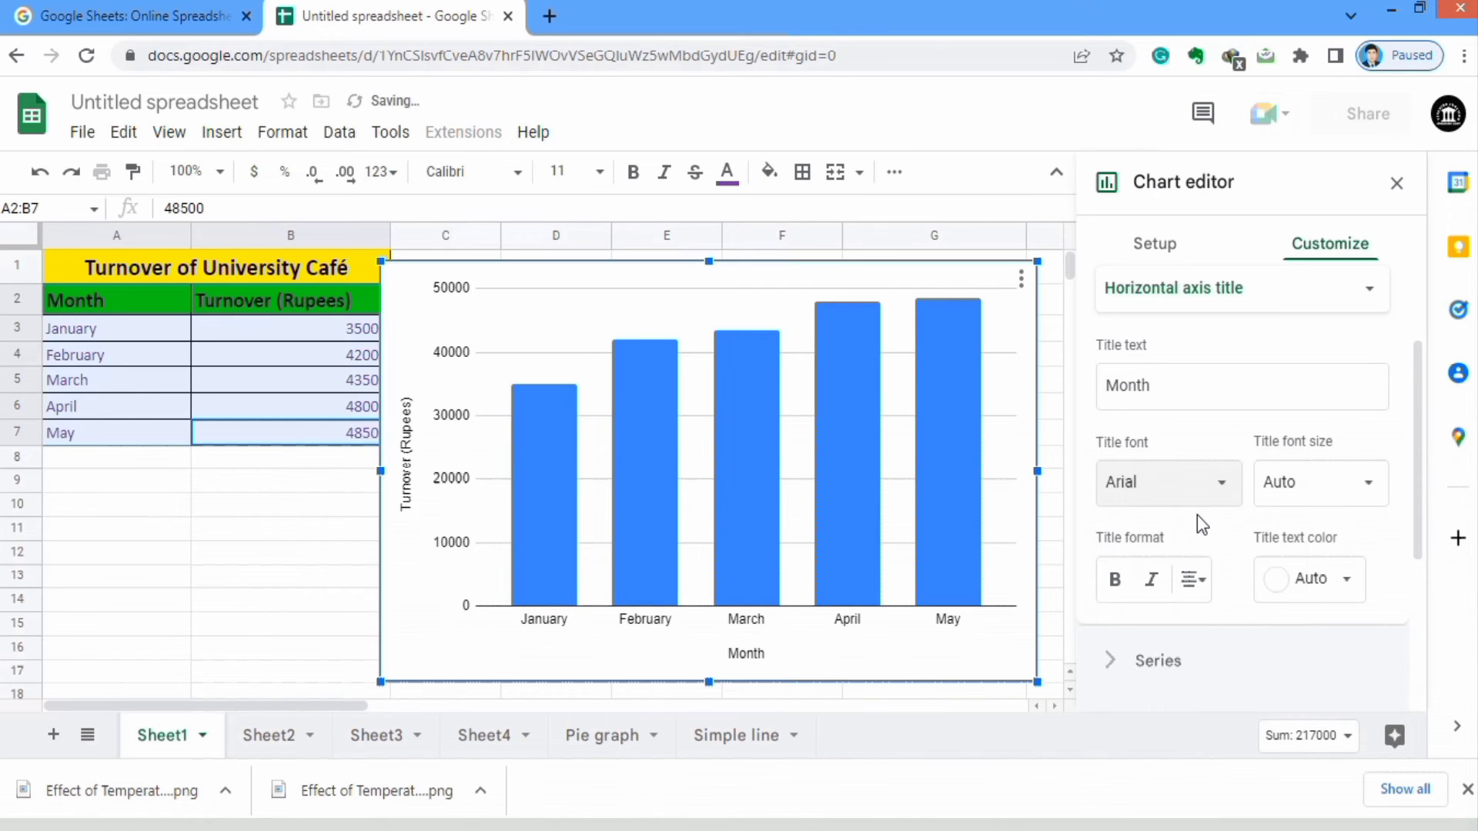
{"action": "left_click", "coordinate": [1369, 497]}
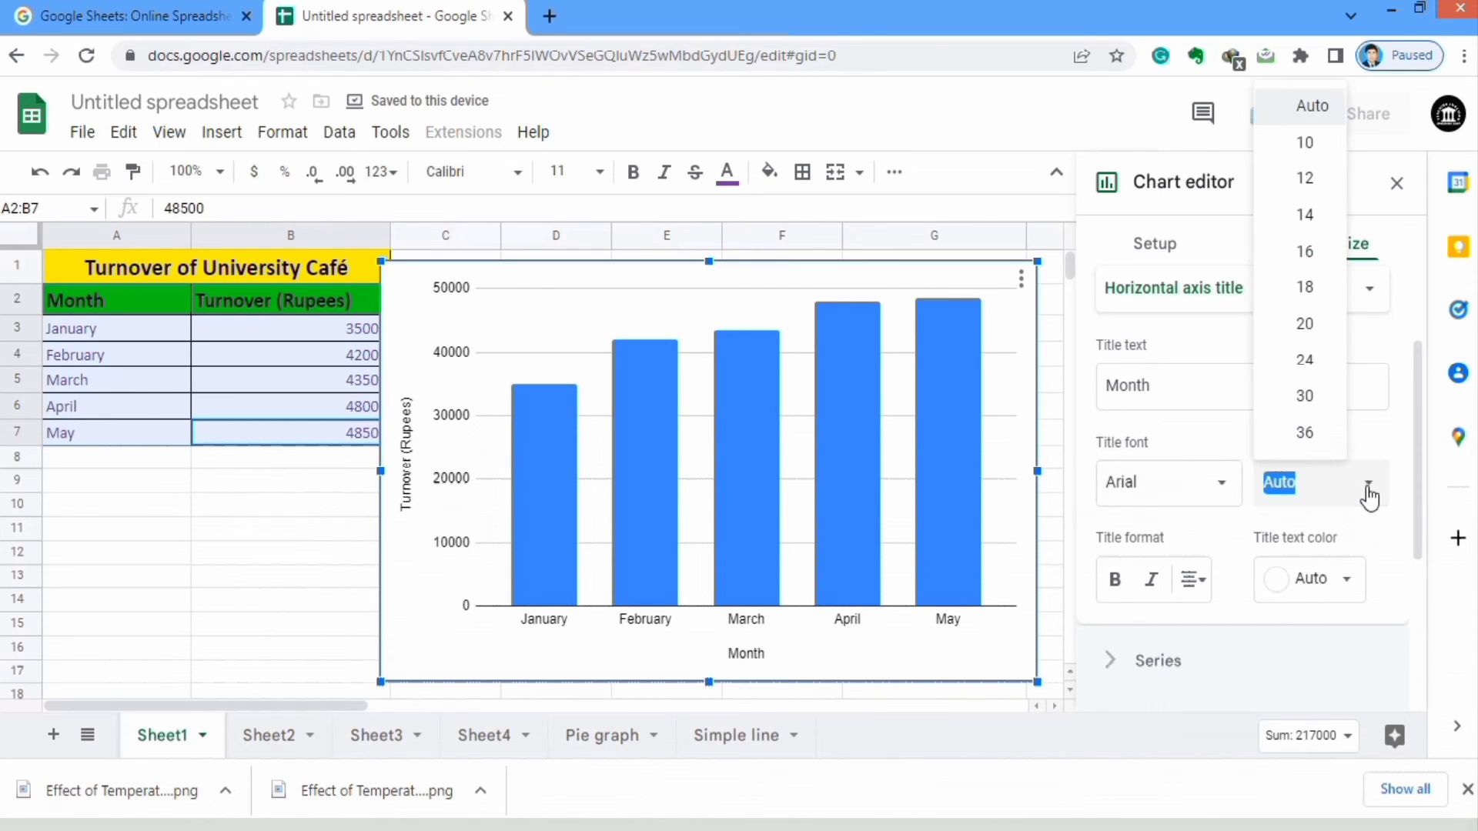
{"action": "left_click", "coordinate": [1304, 216]}
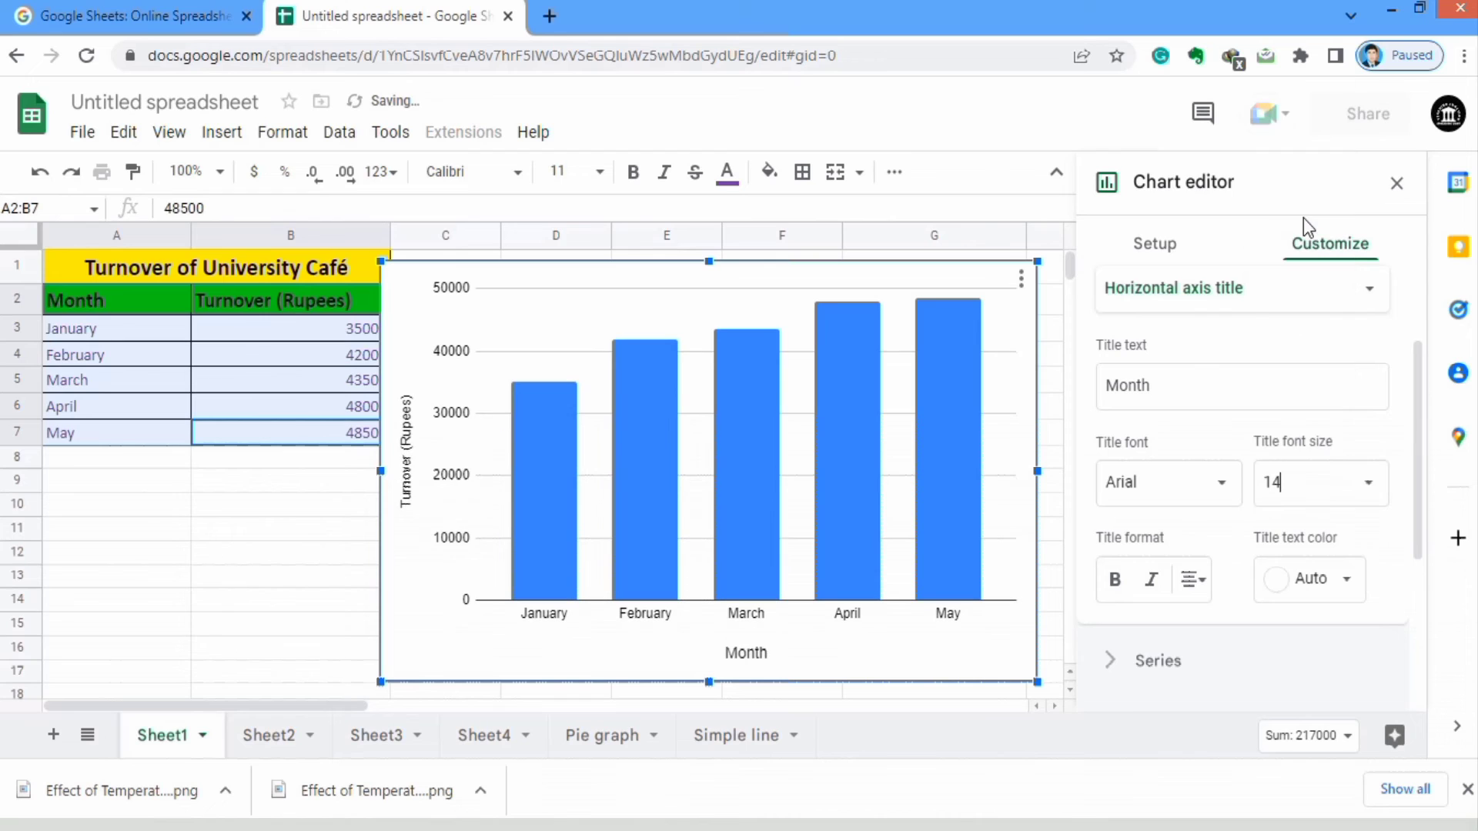
{"action": "left_click", "coordinate": [1115, 583]}
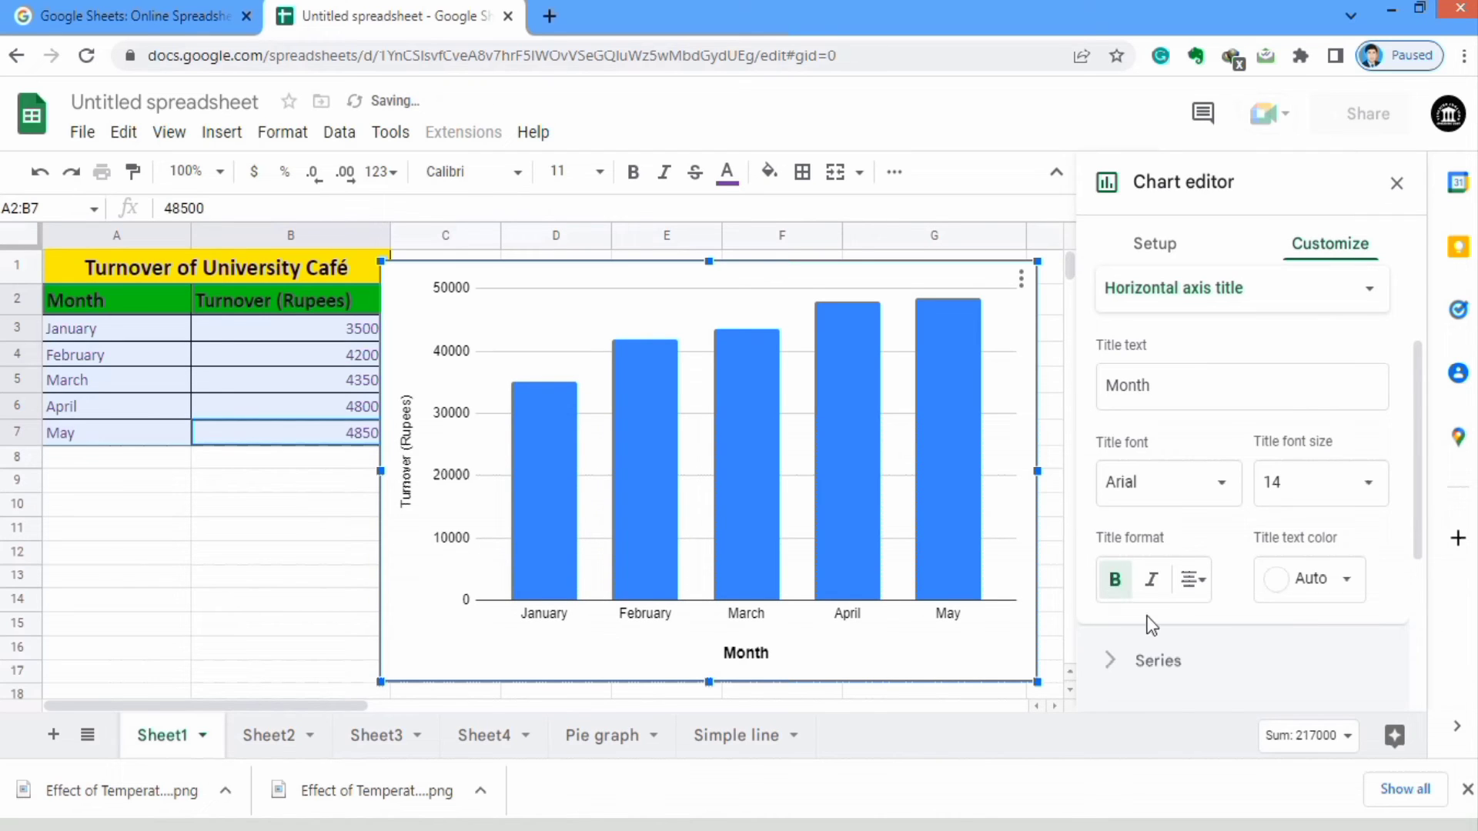
{"action": "left_click", "coordinate": [1205, 583]}
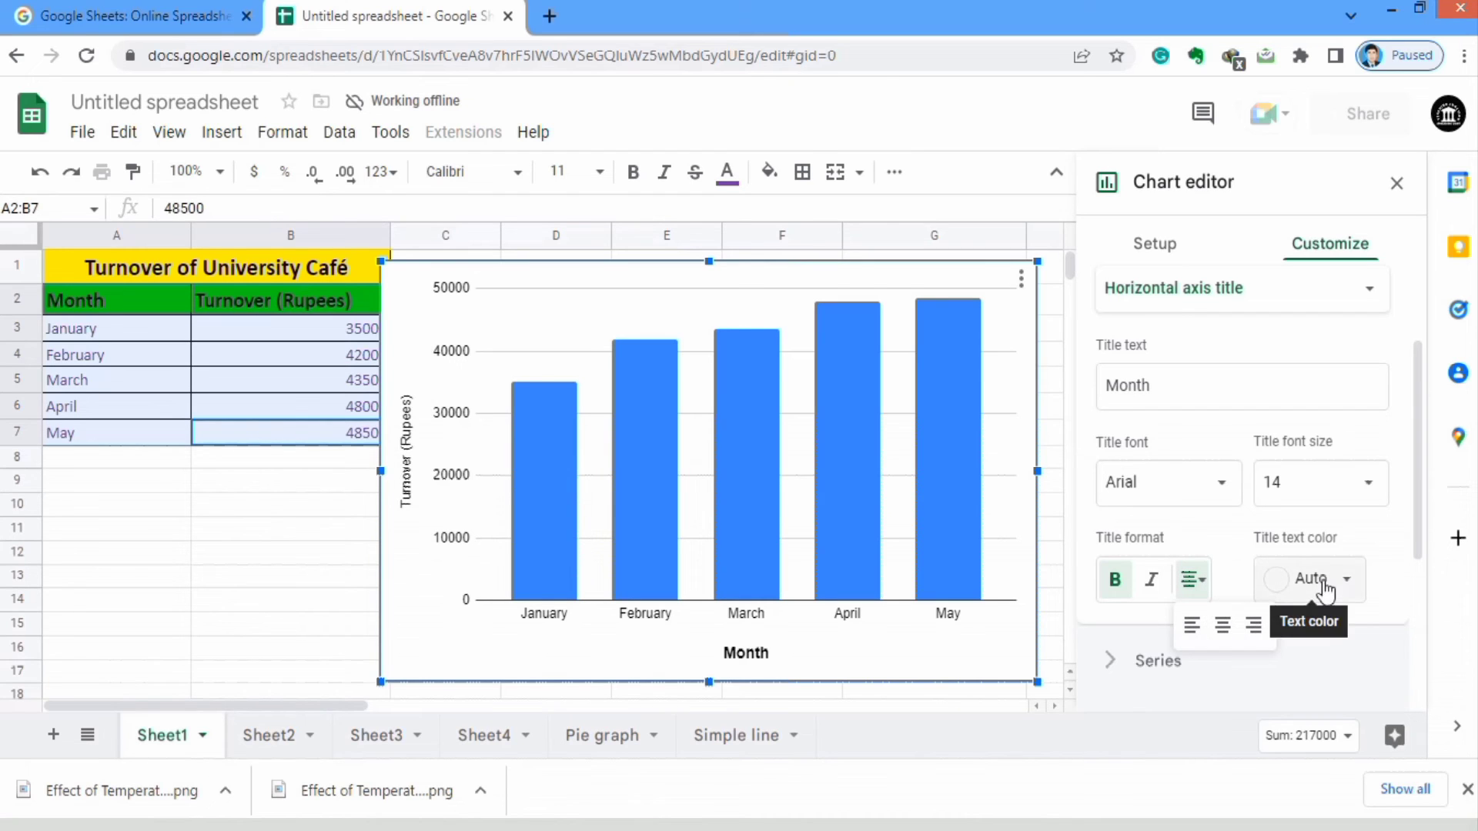
{"action": "left_click", "coordinate": [1349, 589]}
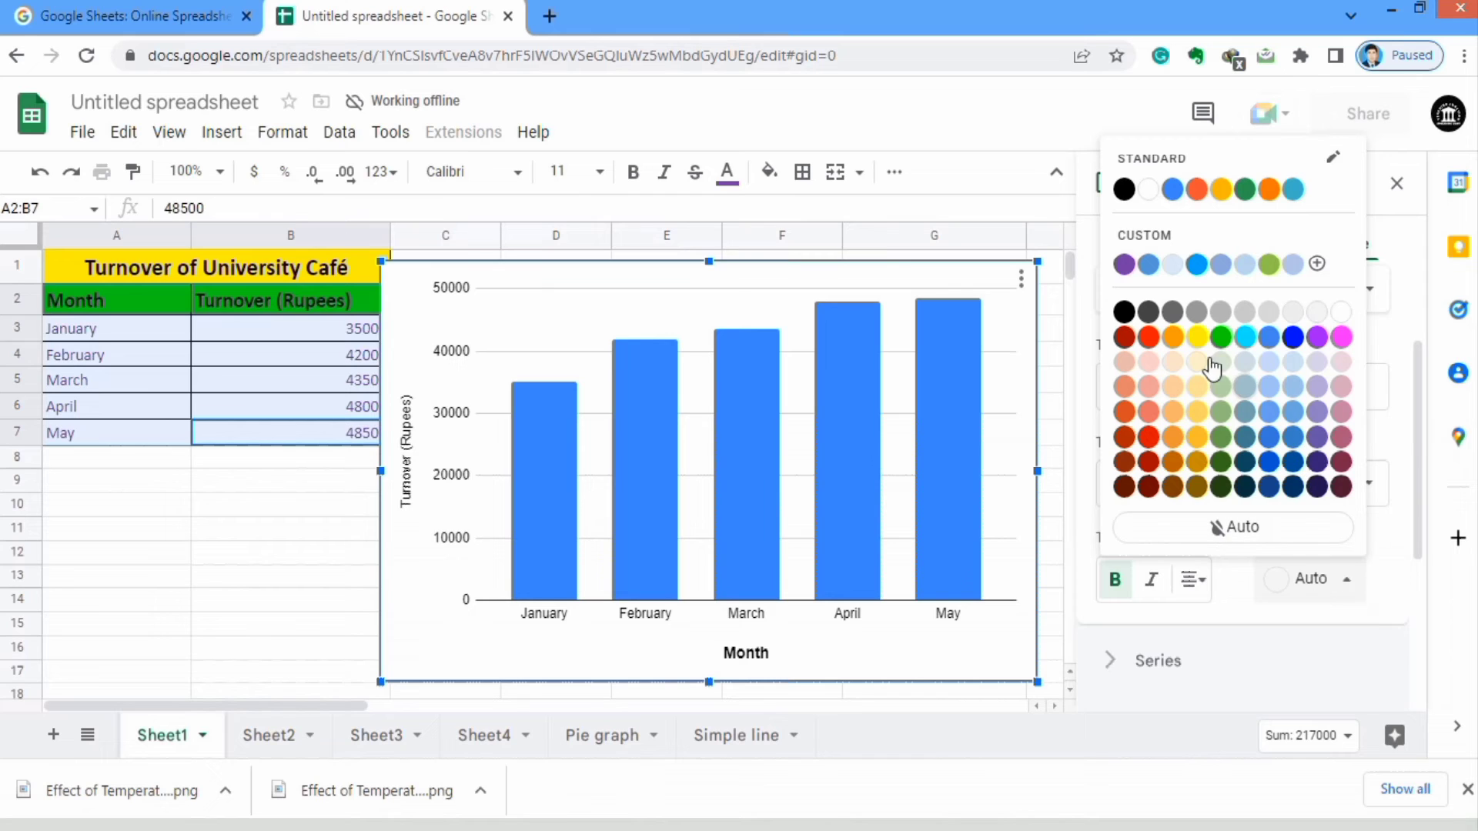
{"action": "left_click", "coordinate": [1125, 265]}
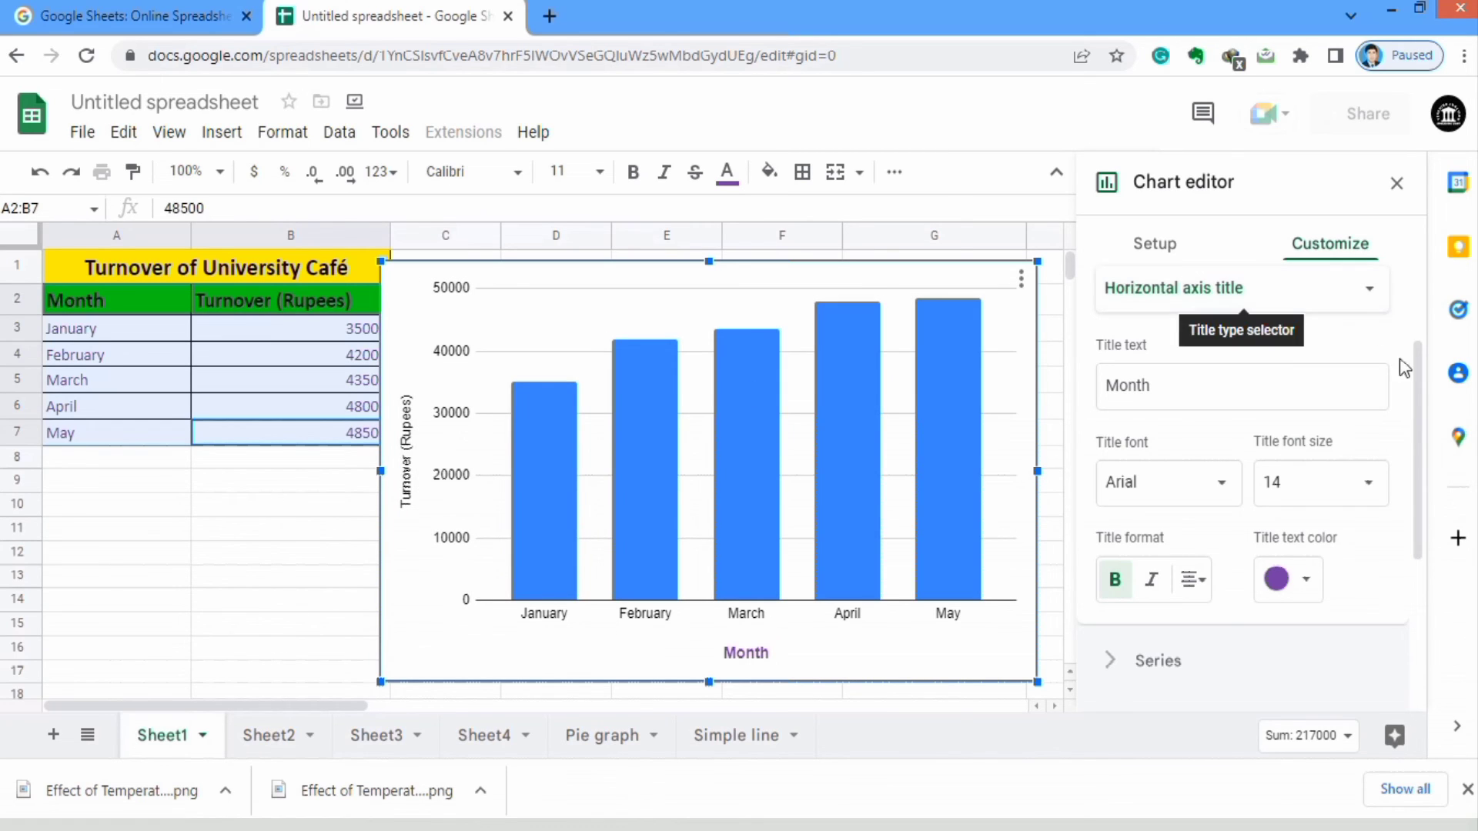
Step: Switch to the vertical axis title and delete its 'Turnover (Rupees)' text entirely
{"action": "scroll", "coordinate": [1418, 371], "scroll_direction": "up", "scroll_amount": 1}
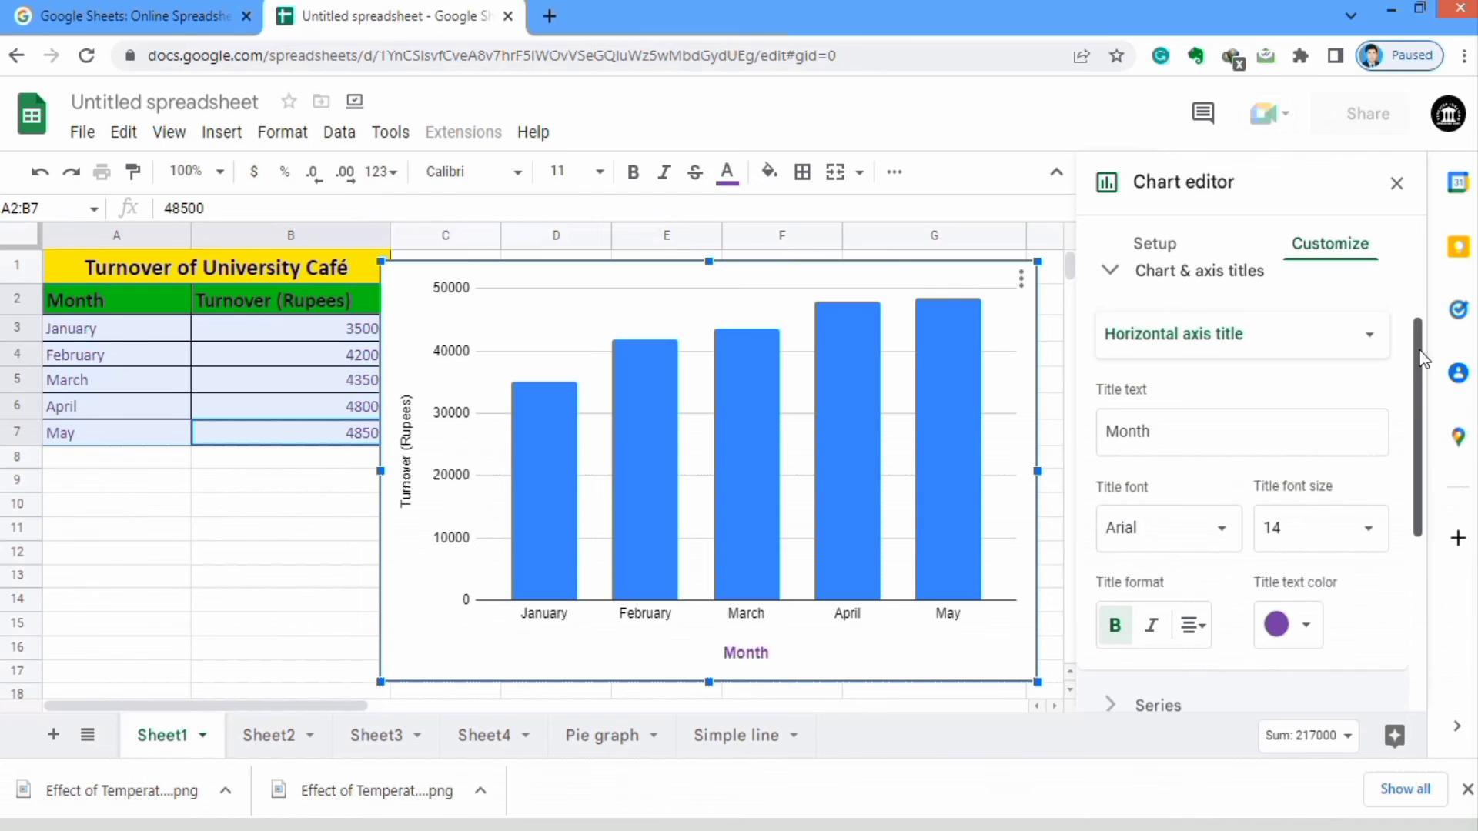
{"action": "left_click", "coordinate": [1370, 338]}
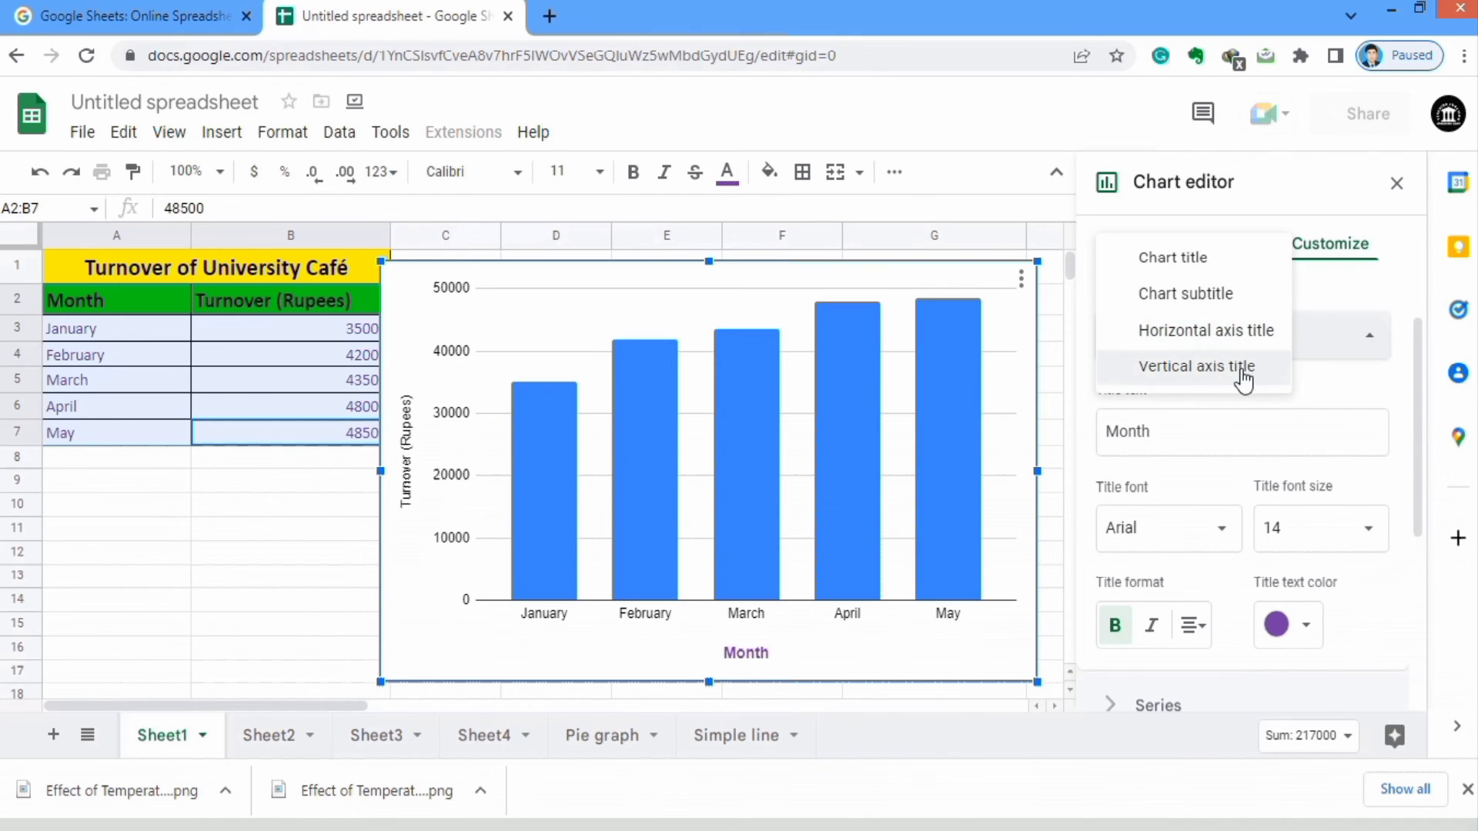
{"action": "left_click", "coordinate": [1221, 365]}
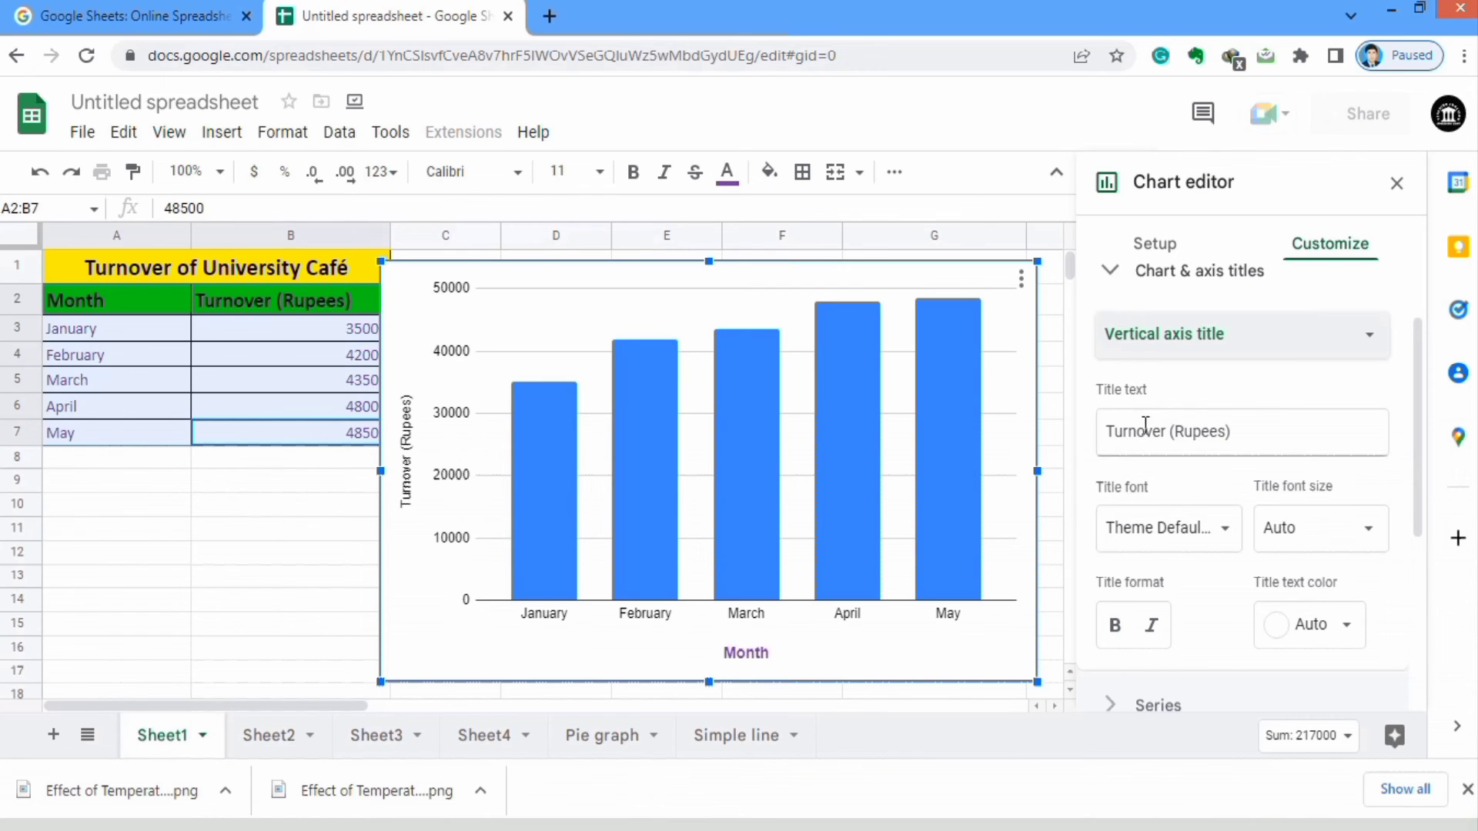
{"action": "left_click", "coordinate": [1236, 430]}
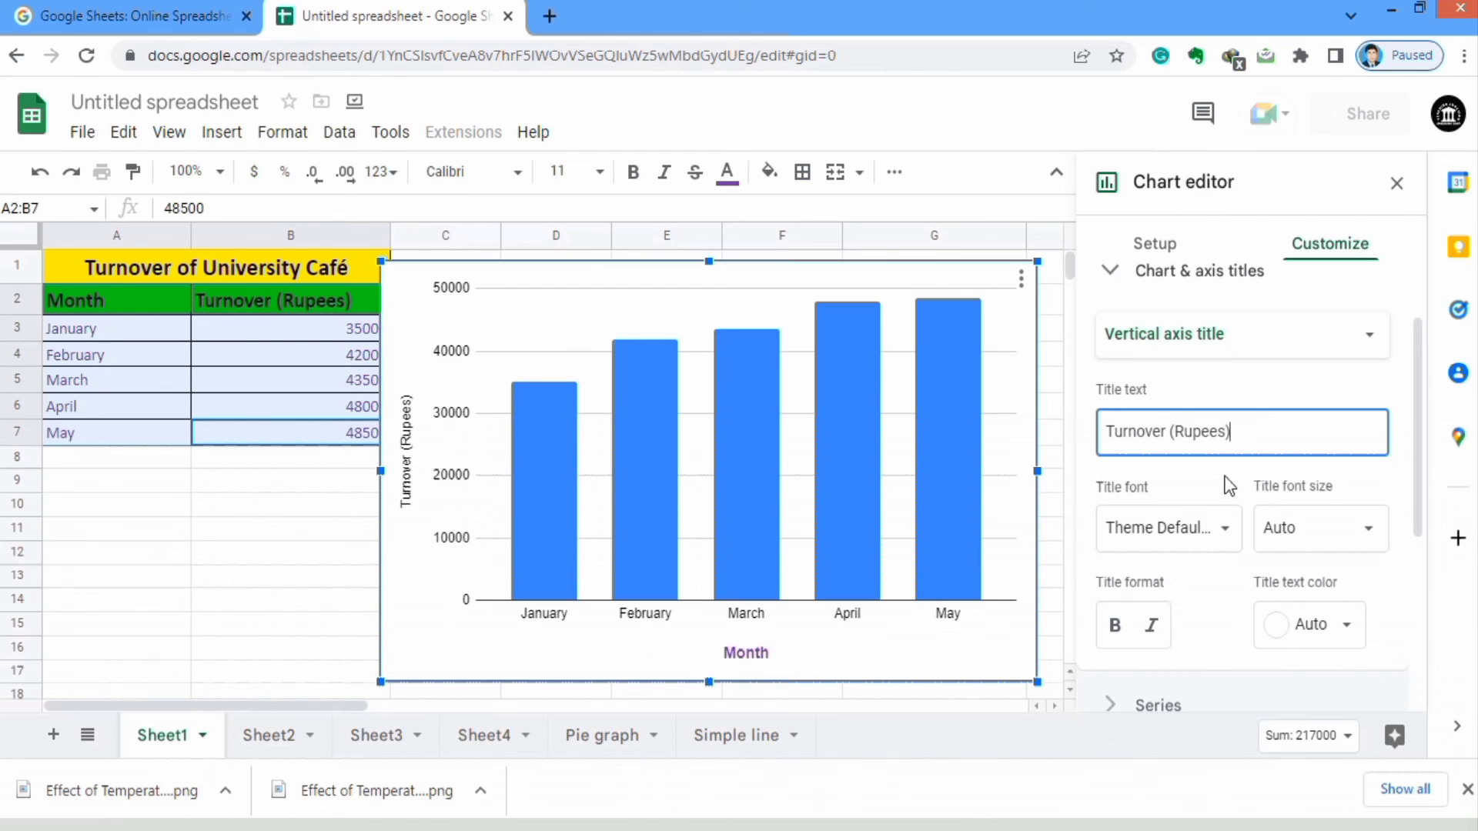
{"action": "key", "text": "BackSpace"}
{"action": "key", "text": "BackSpace"}
{"action": "key", "text": "BackSpace"}
{"action": "key", "text": "BackSpace"}
{"action": "key", "text": "BackSpace"}
{"action": "key", "text": "BackSpace"}
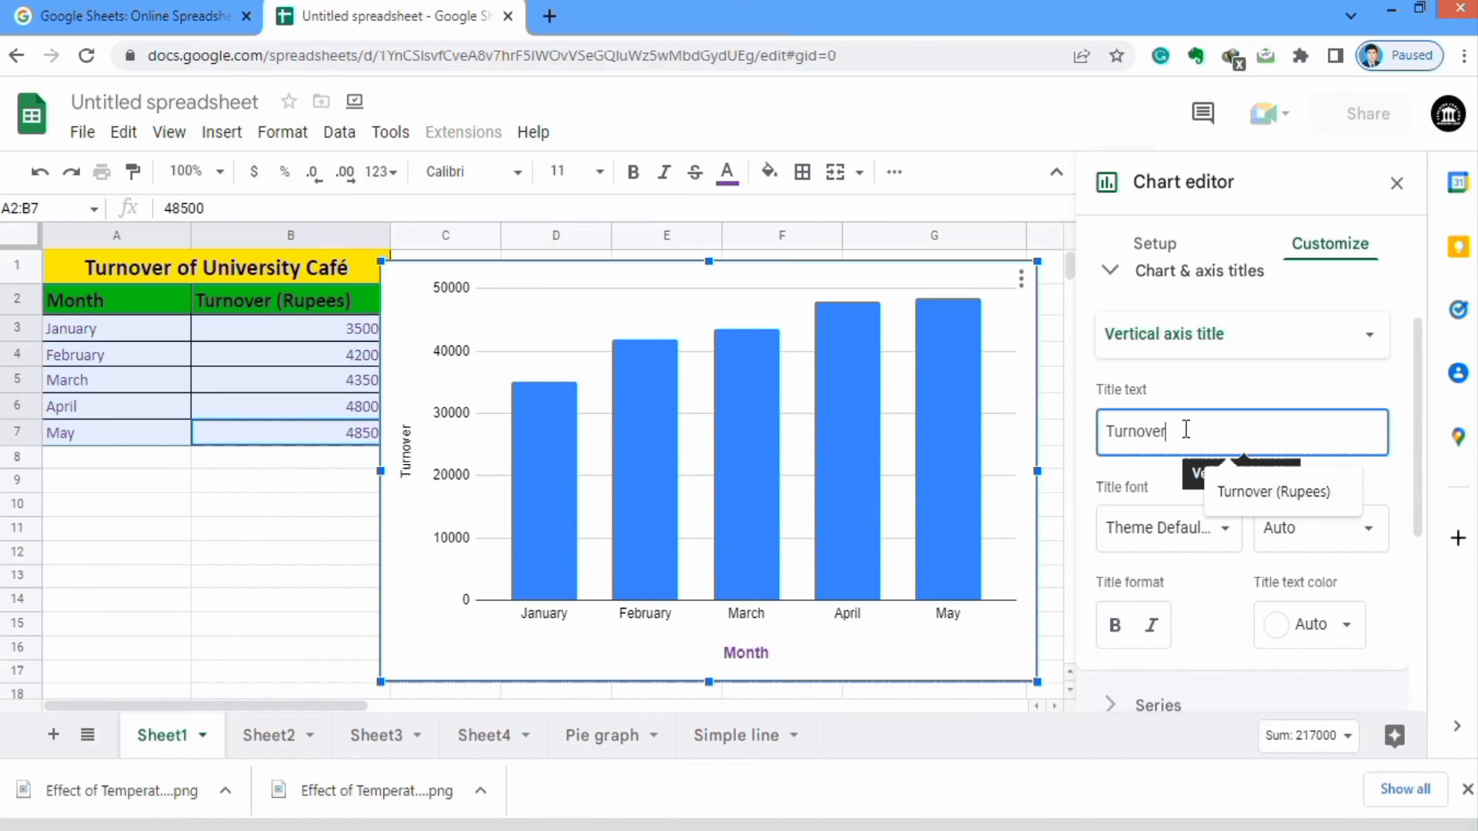
{"action": "key", "text": "BackSpace"}
{"action": "key", "text": "BackSpace"}
{"action": "key", "text": "BackSpace"}
{"action": "key", "text": "BackSpace"}
{"action": "key", "text": "BackSpace"}
{"action": "key", "text": "BackSpace"}
{"action": "key", "text": "BackSpace"}
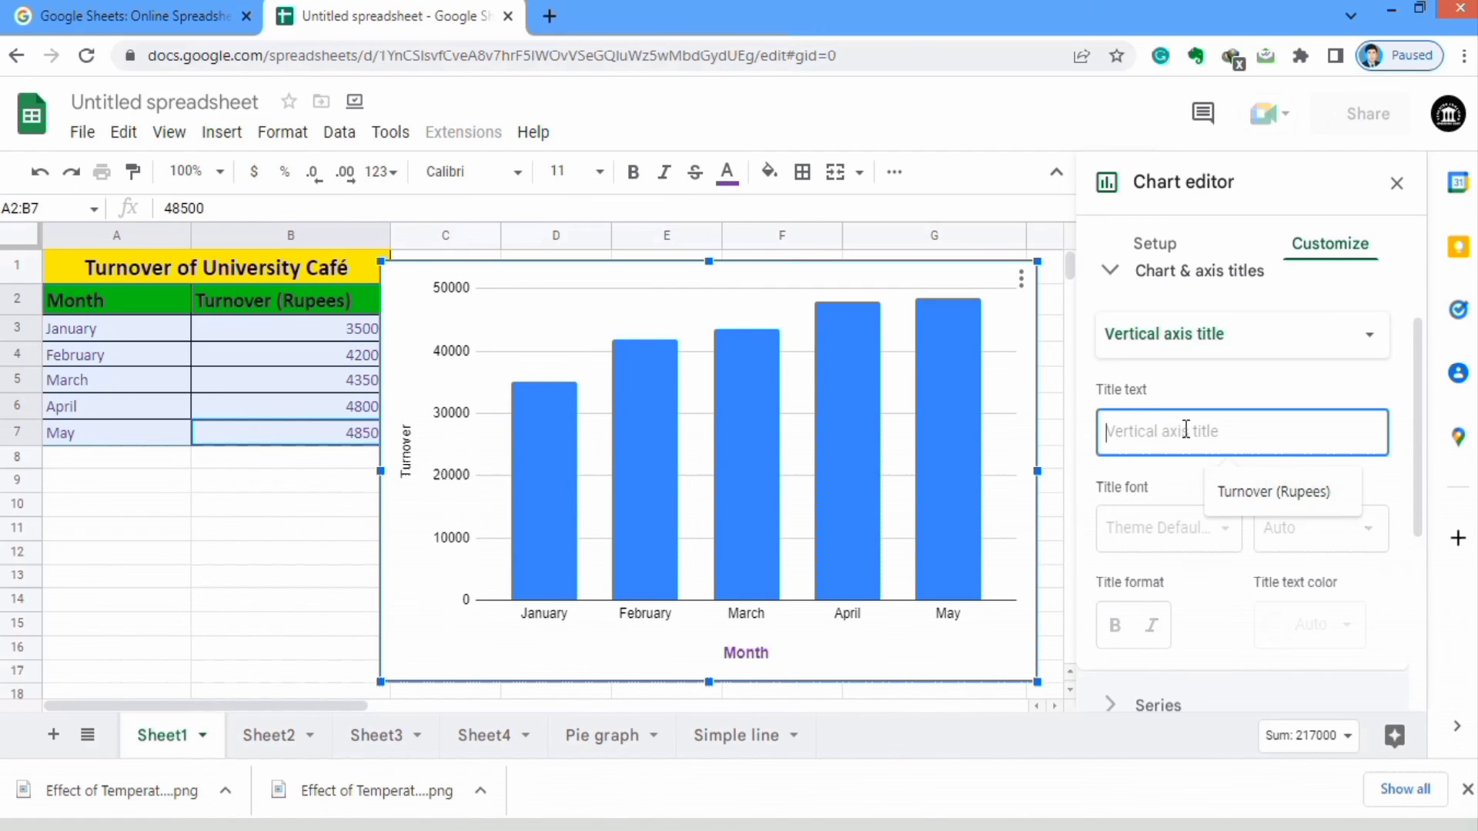